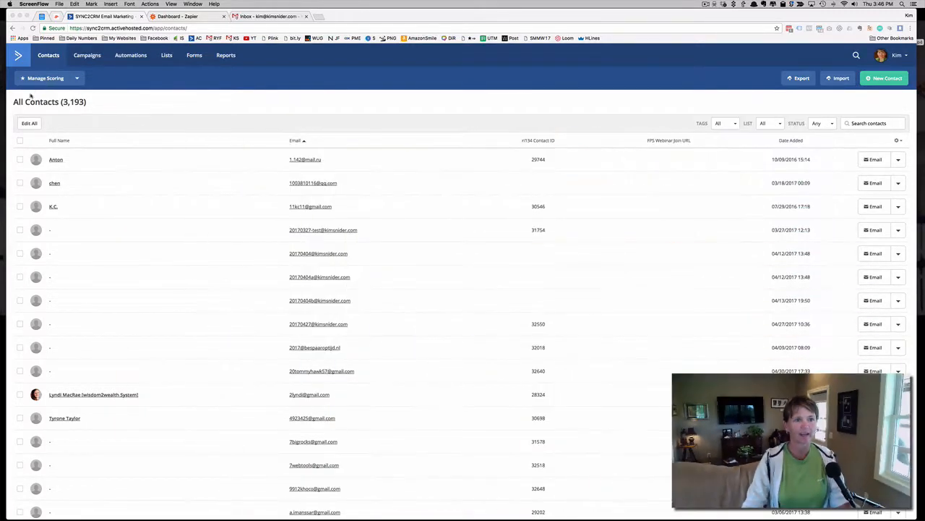
Search all contacts for the test contact's first name and open the matching contact record
left_click(856, 57)
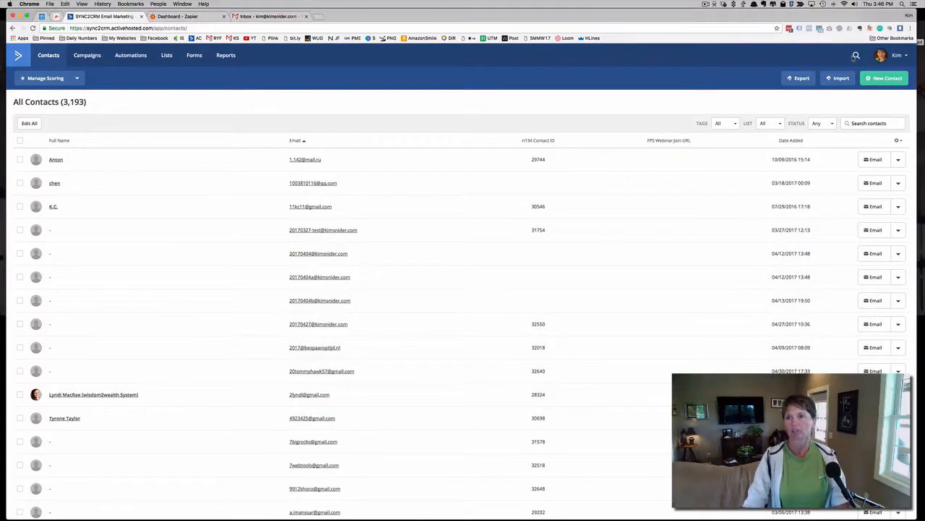
left_click(856, 56)
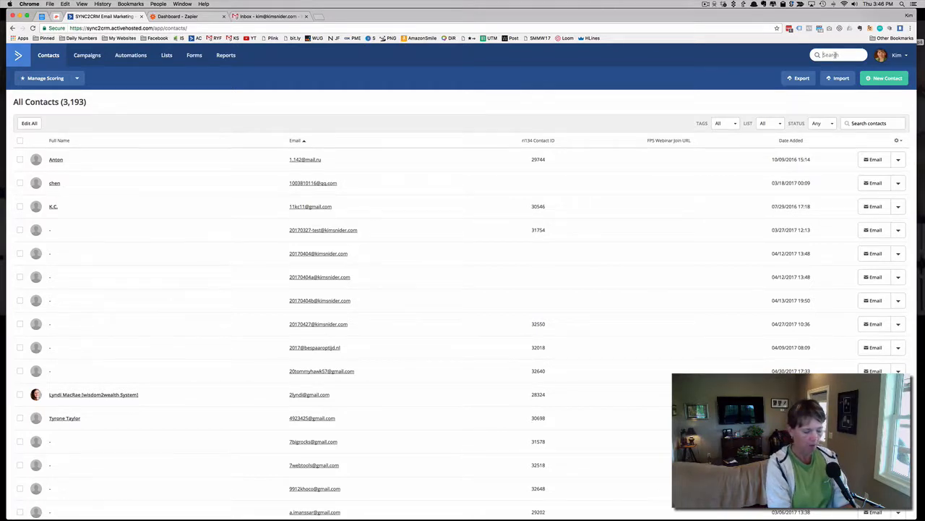
type("boone")
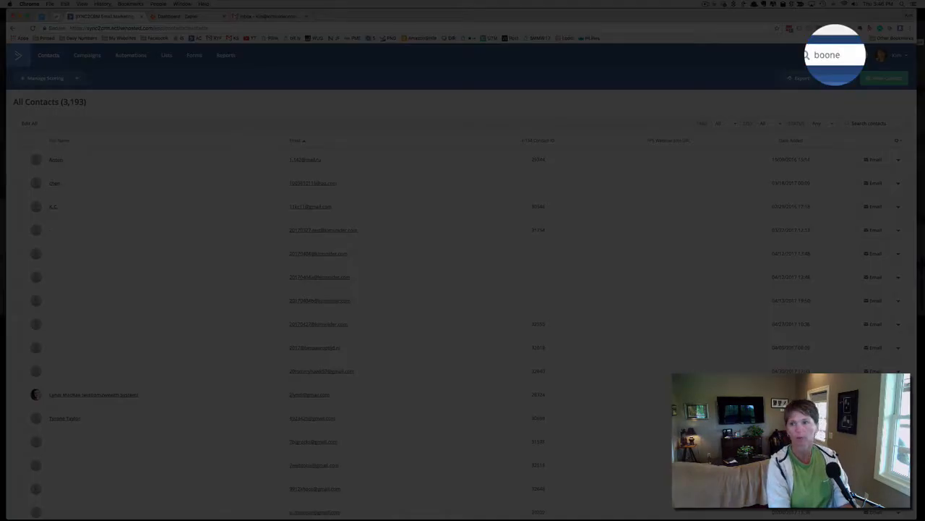
key("Return")
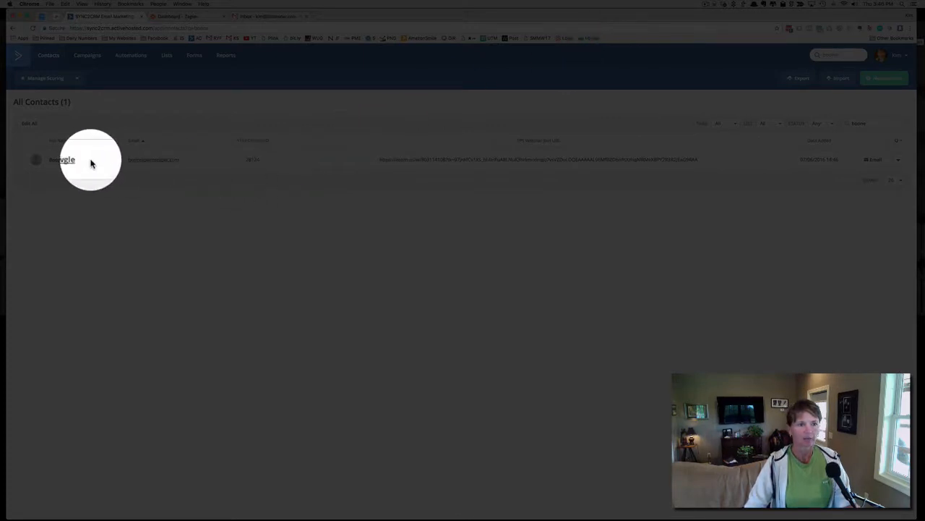
left_click(75, 160)
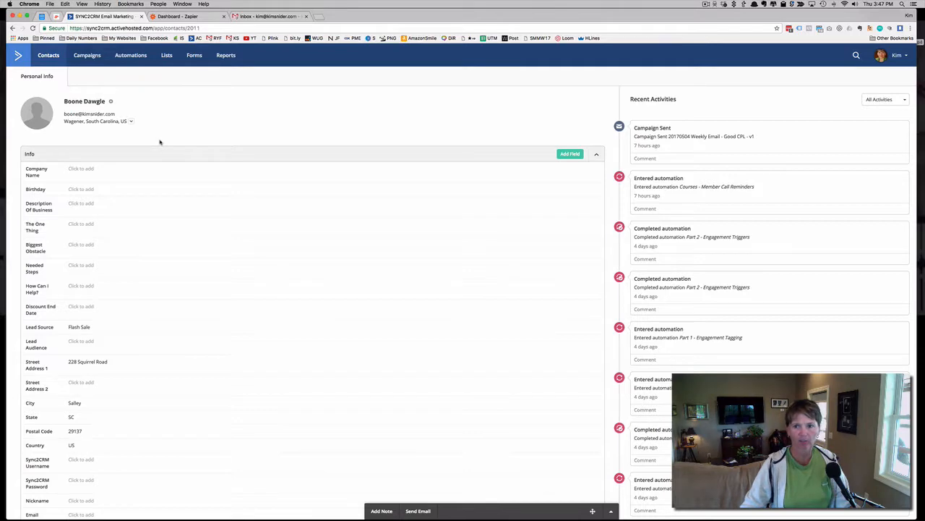
Add the contact to the API Test automation, filtering the automations by "api", and check the recent activities
scroll(159, 141, "down", 10)
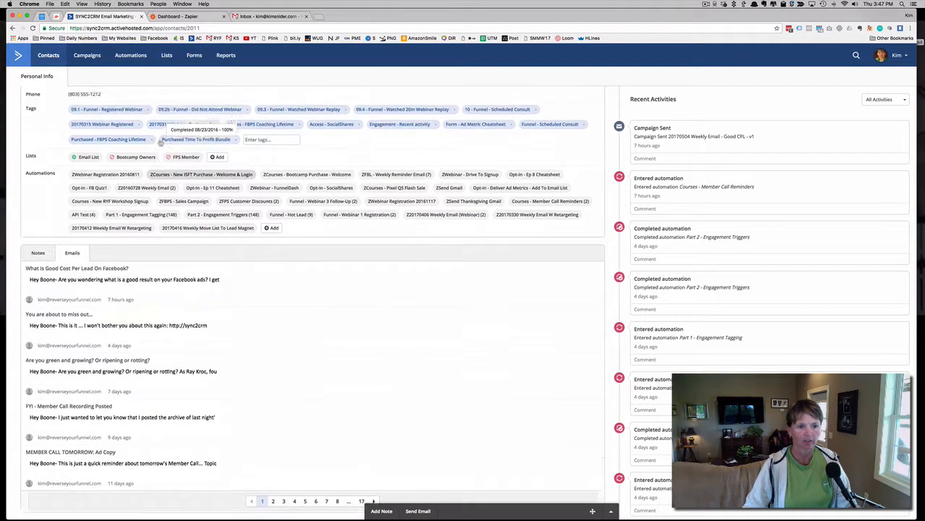
left_click(271, 282)
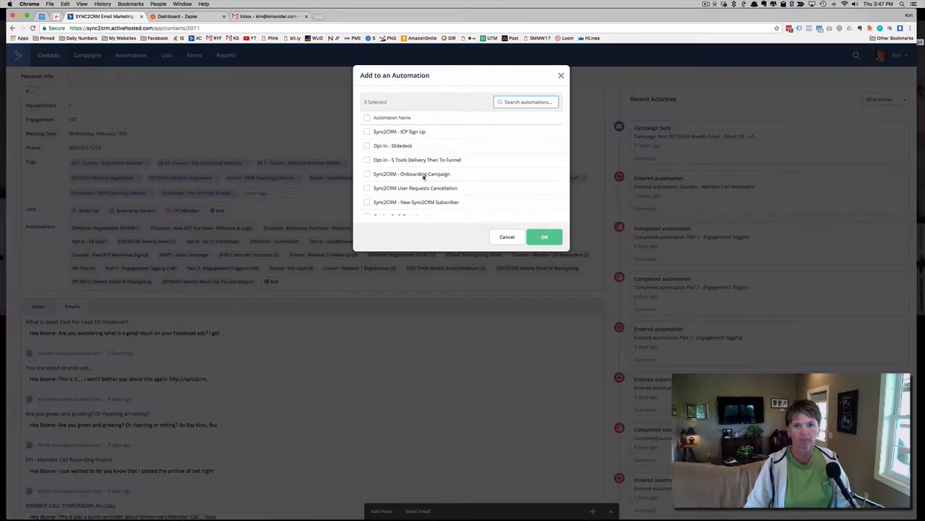
type("api")
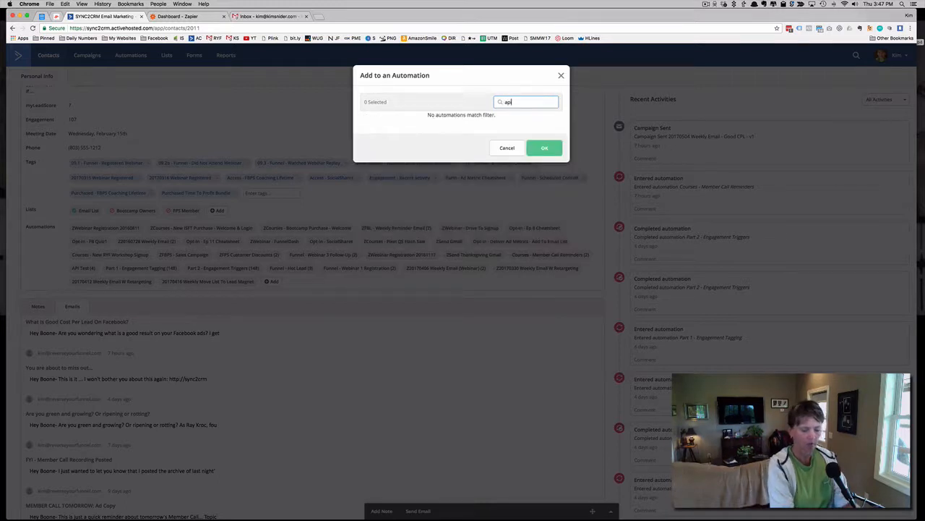
left_click(367, 132)
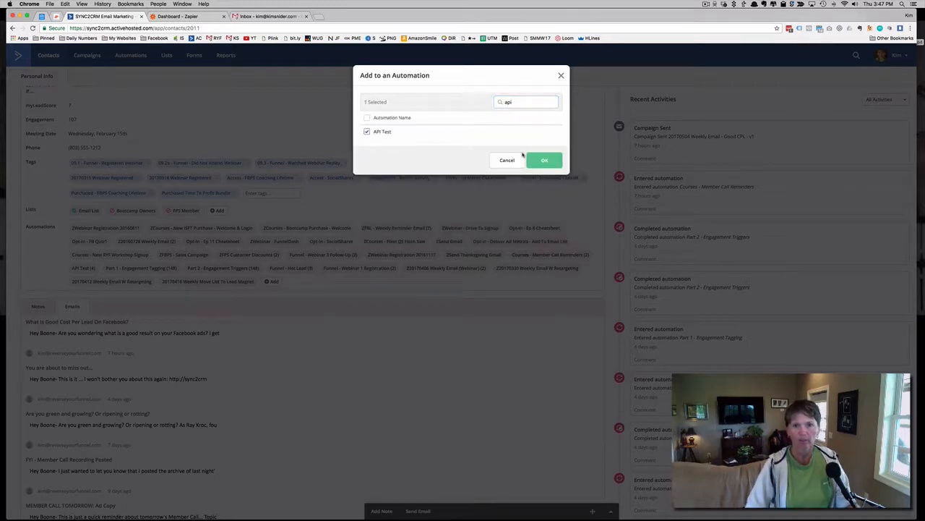
left_click(546, 162)
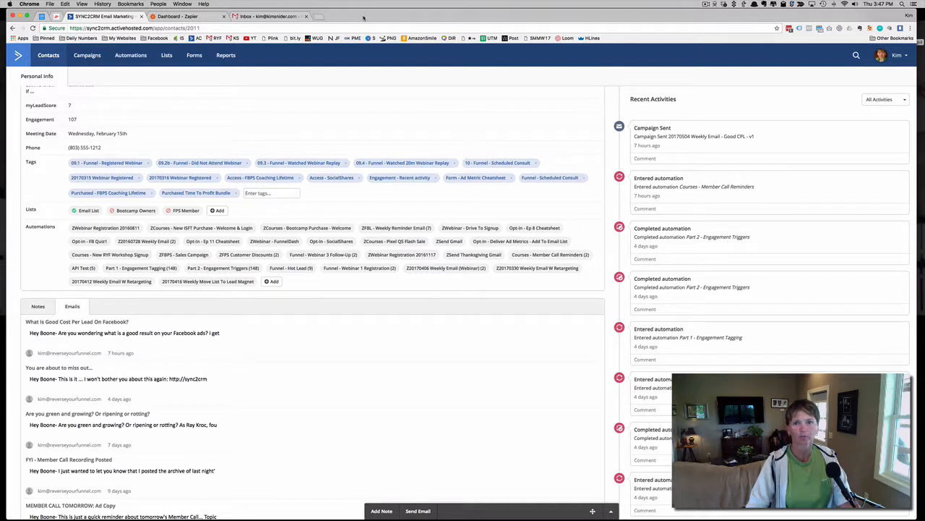
scroll(718, 284, "down", 1)
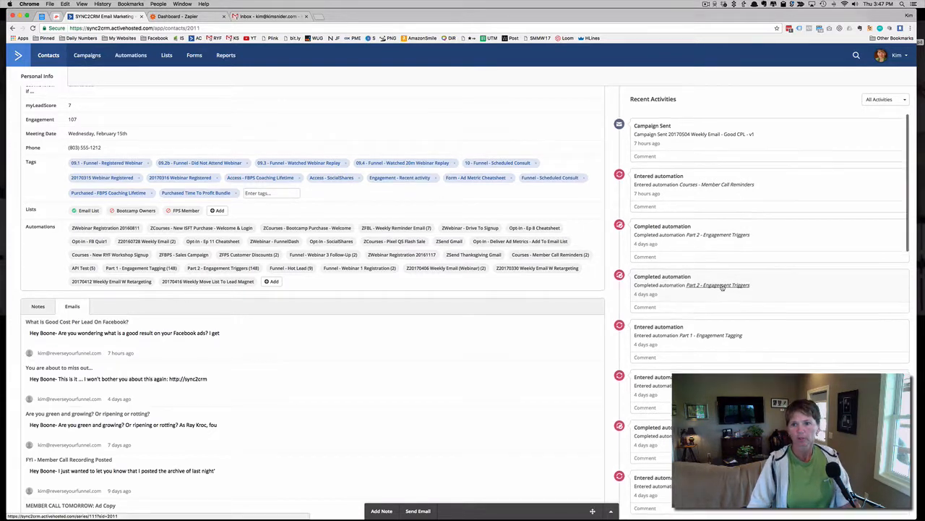
scroll(722, 287, "up", 1)
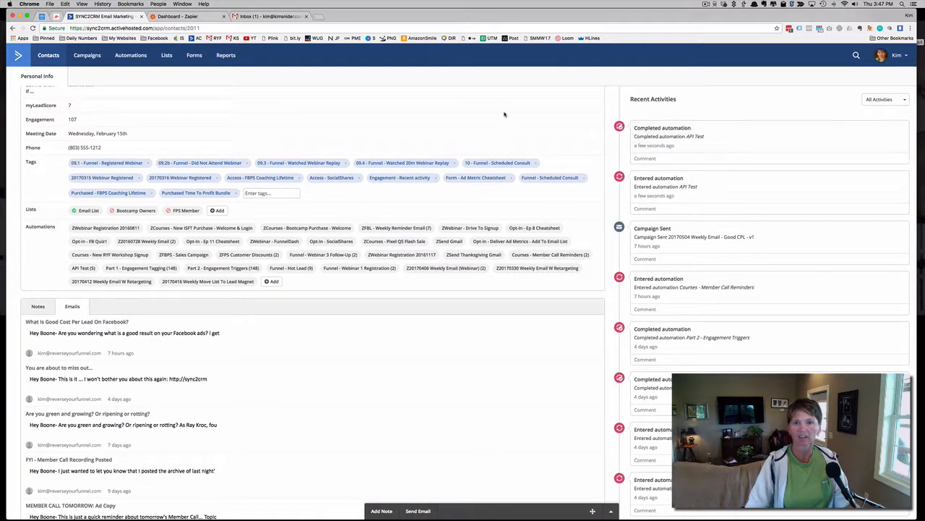
Switch to Gmail, open the "Confirming You Received My Email ..." message and inspect its sender and recipient details
left_click(280, 17)
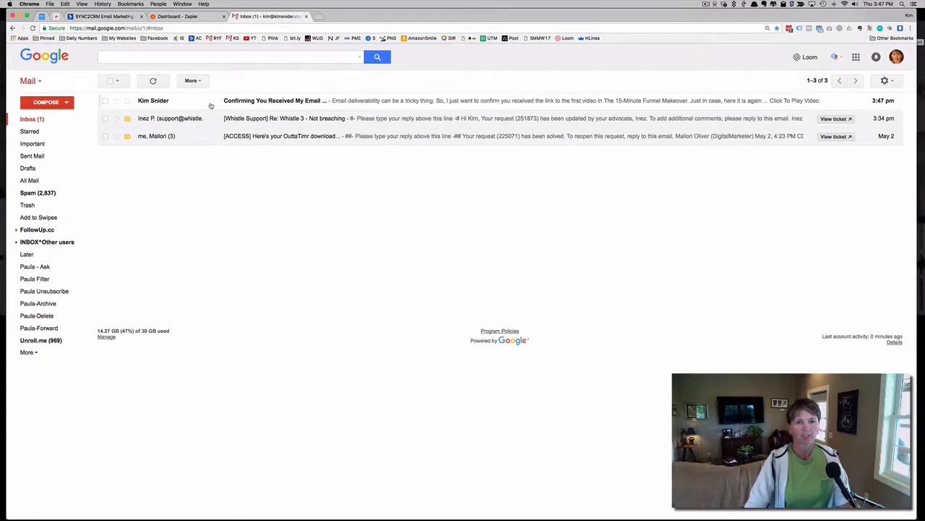
left_click(266, 102)
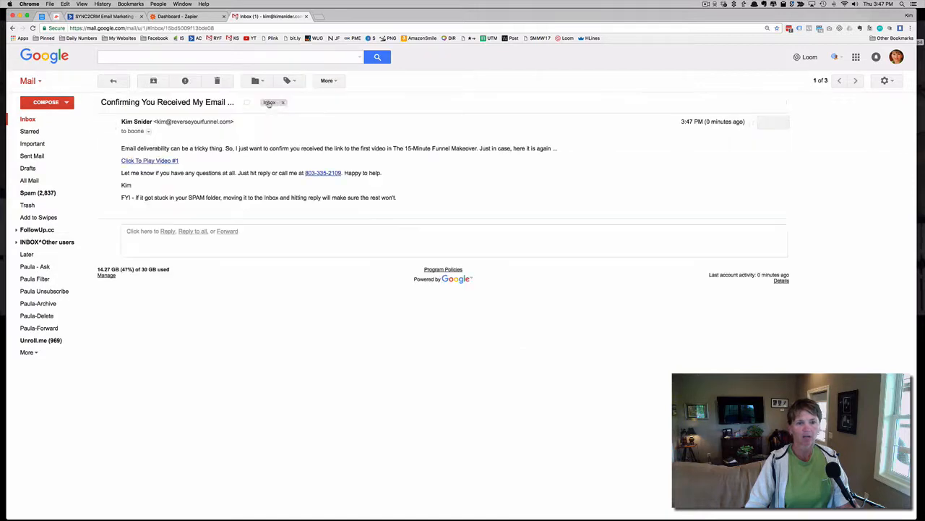
left_click(148, 132)
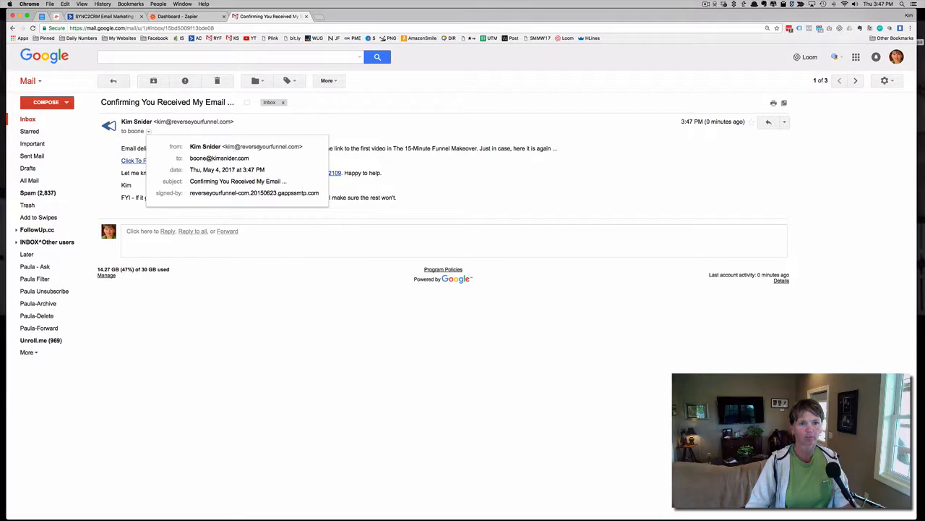
left_click_drag(301, 147, 217, 148)
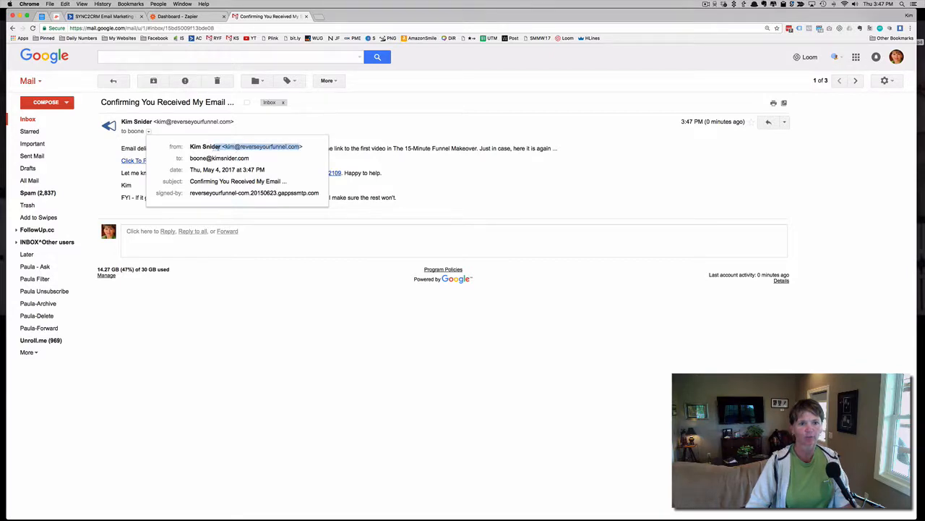
left_click(337, 119)
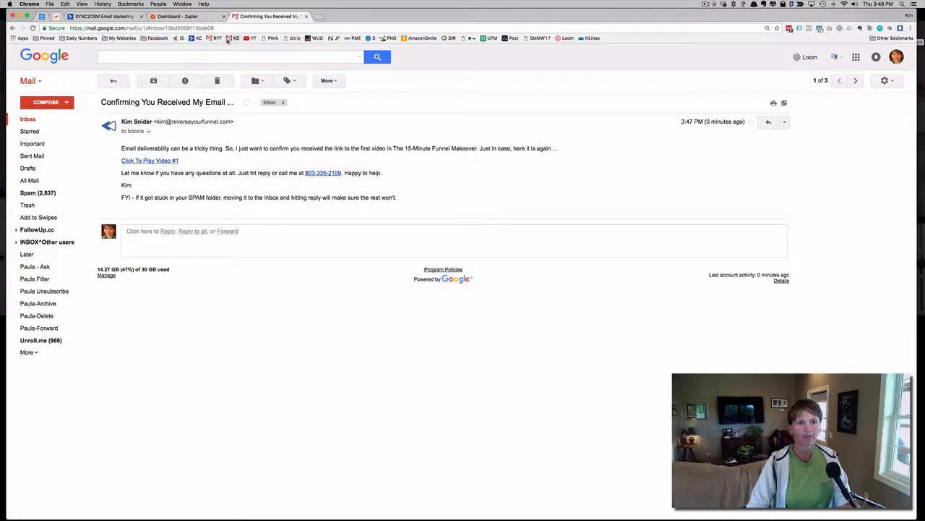
Check the sent mail of the Reverse Your Funnel Gmail account, return to its inbox and close Gmail
left_click(213, 39)
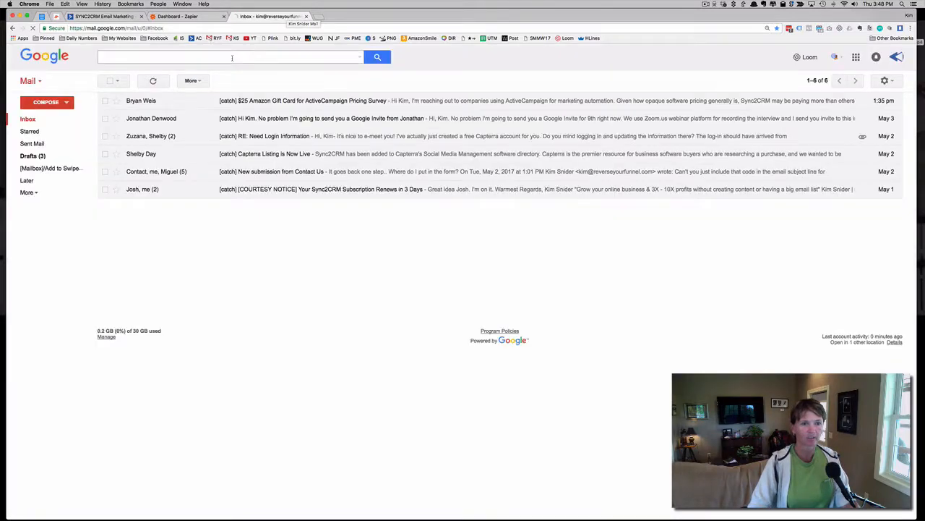
left_click(36, 143)
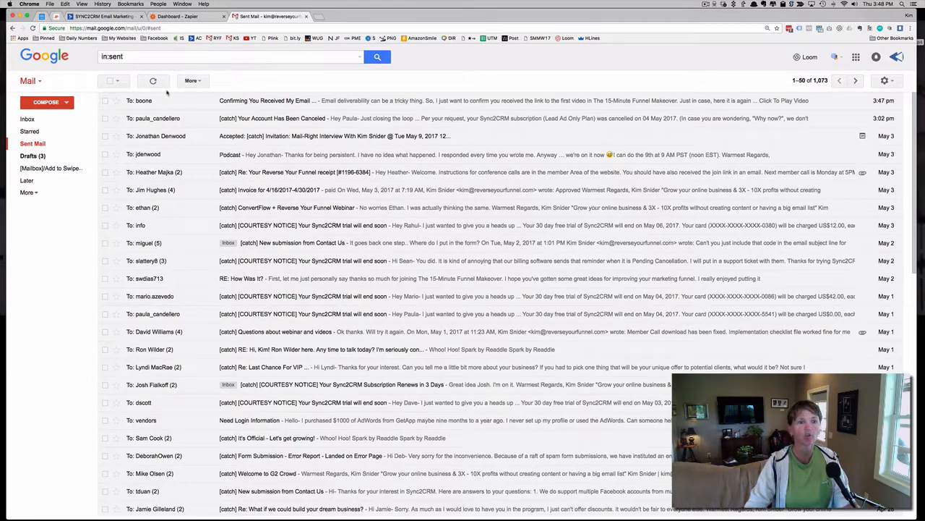
left_click(29, 117)
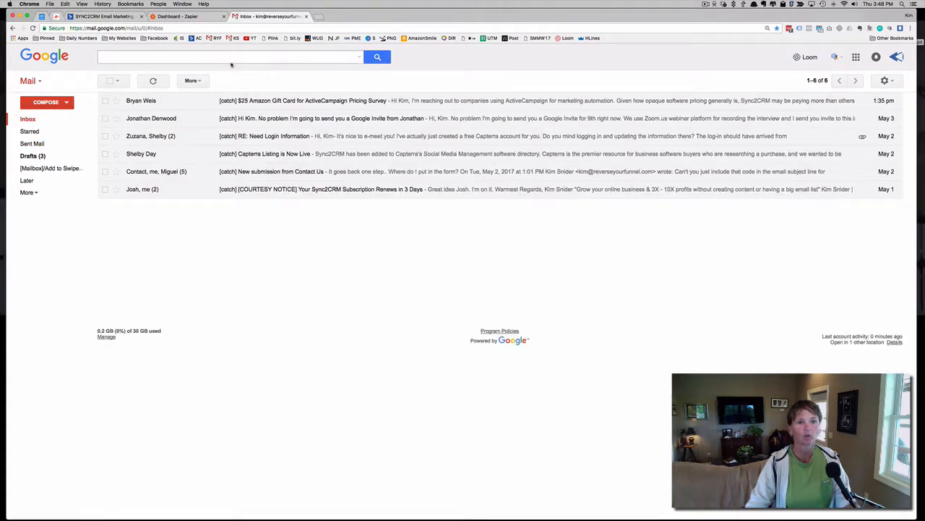
left_click(307, 17)
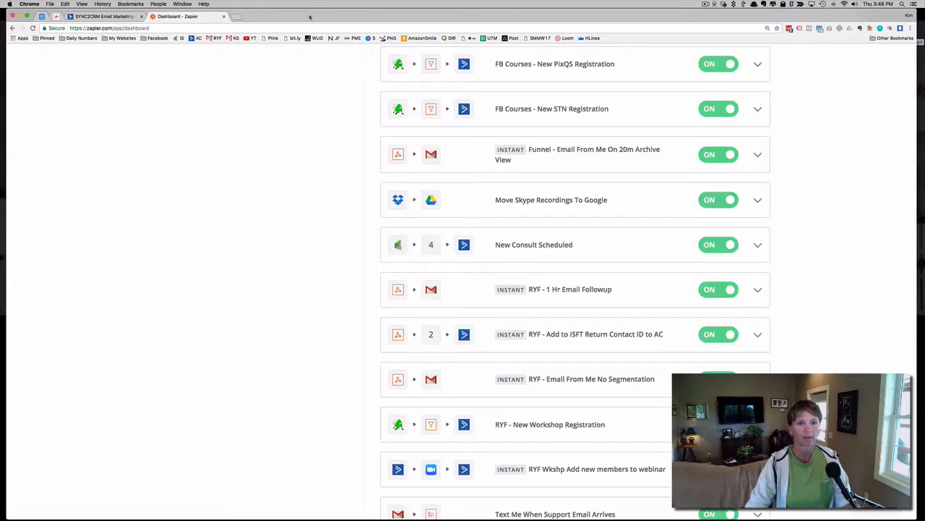
Look through the existing Zaps on the Zapier dashboard and check the account's plan and usage details
scroll(193, 111, "up", 2)
scroll(193, 112, "up", 5)
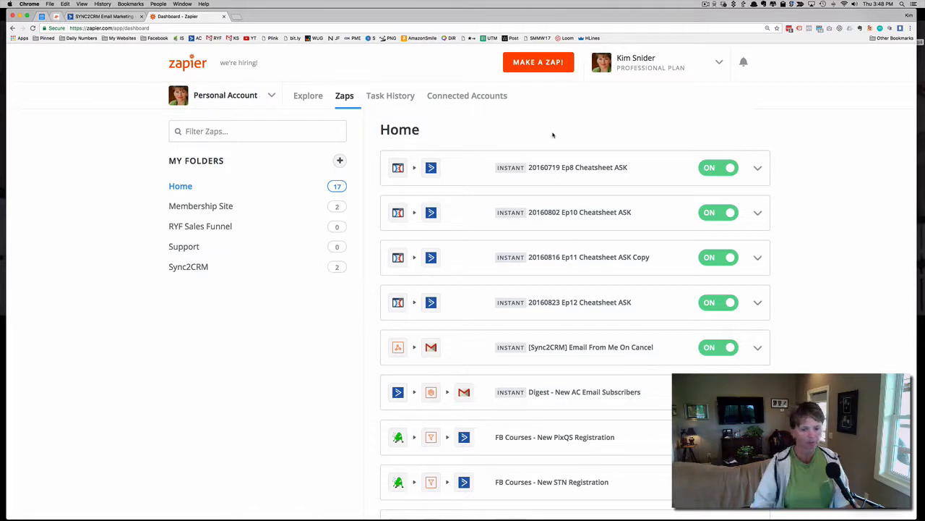
scroll(842, 175, "down", 2)
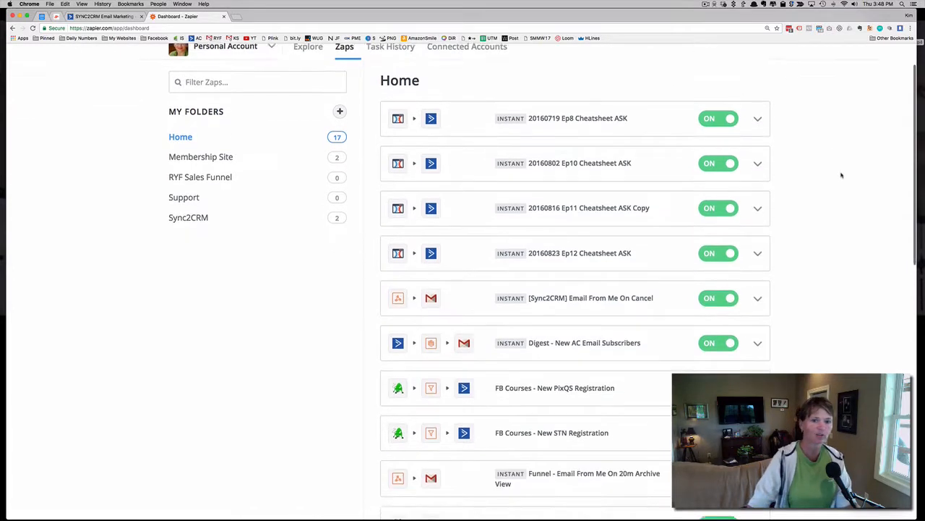
scroll(842, 175, "up", 2)
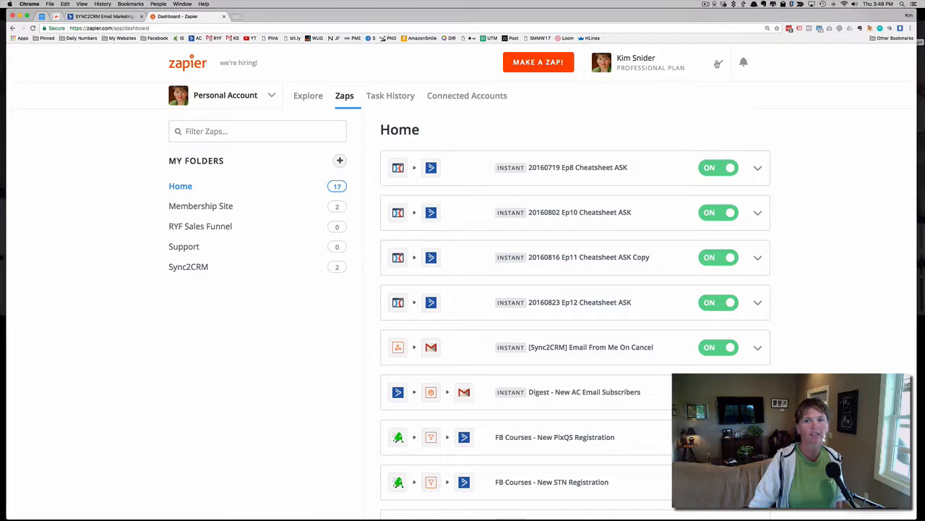
left_click(718, 63)
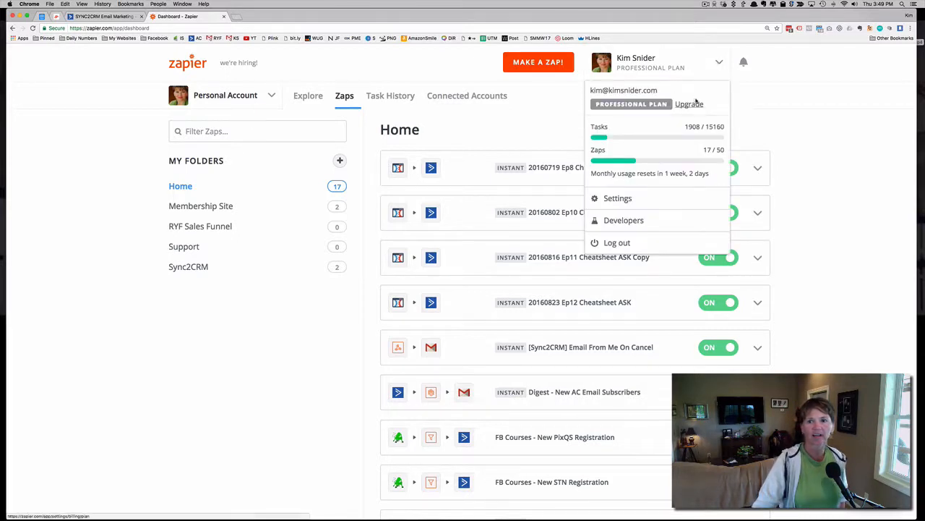
left_click(788, 123)
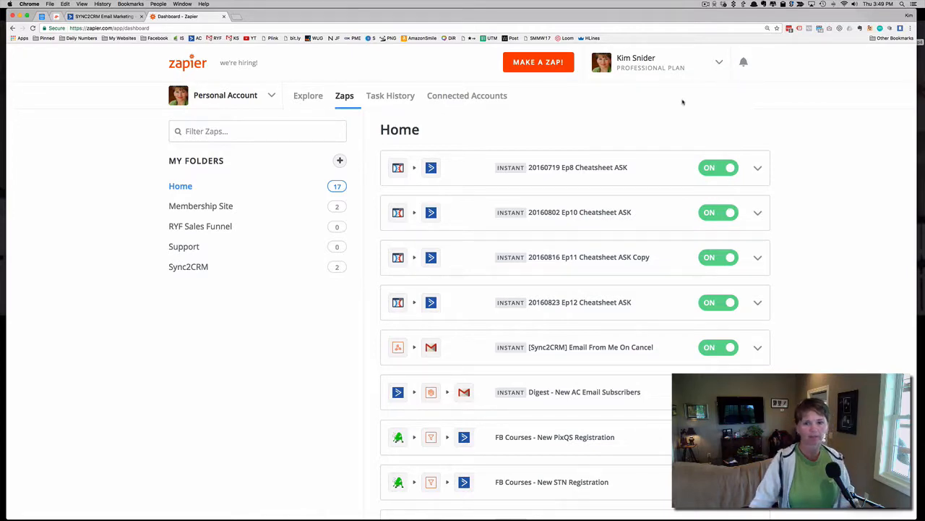
scroll(683, 102, "down", 5)
scroll(683, 102, "up", 5)
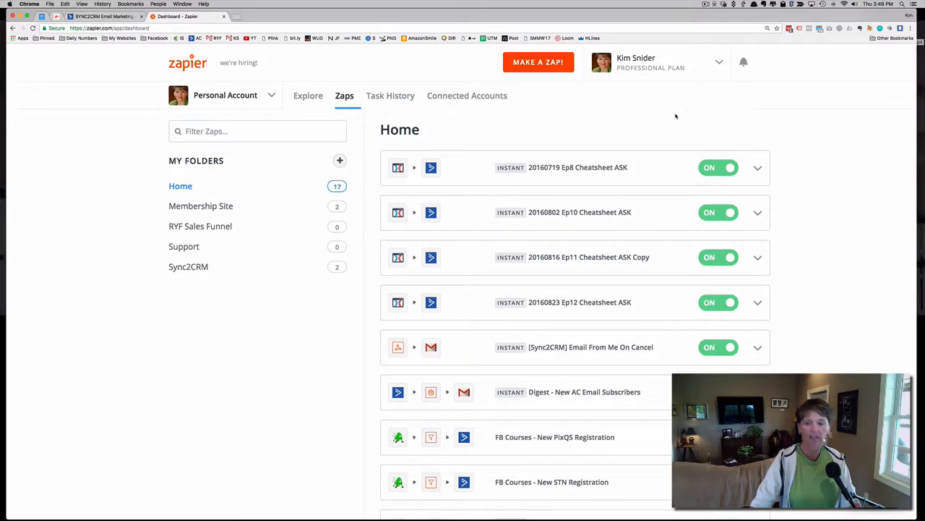
Create a new Zap and browse the apps offered for its trigger
left_click(537, 63)
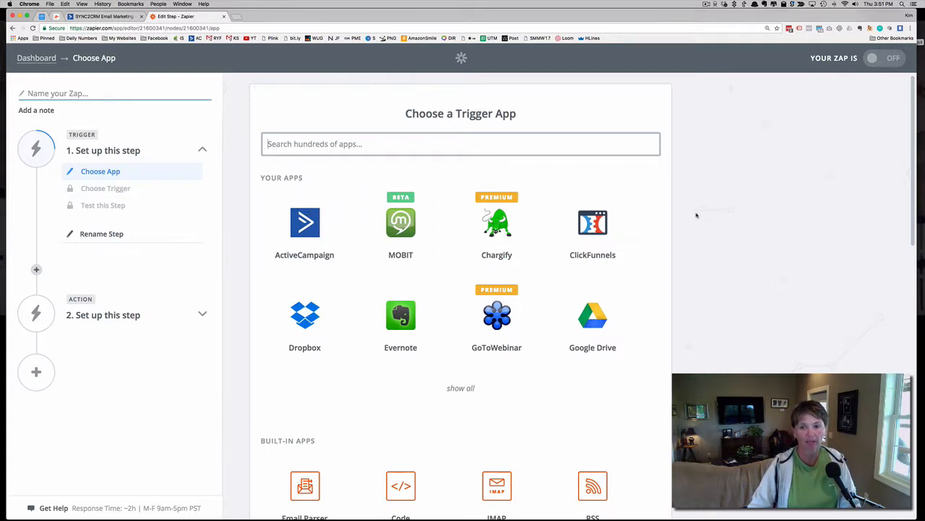
scroll(665, 227, "down", 1)
scroll(666, 227, "down", 3)
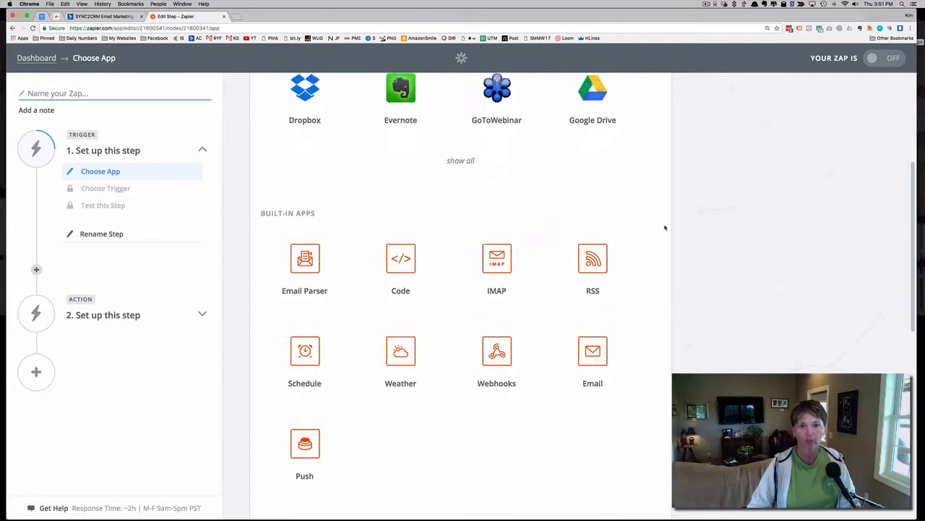
scroll(665, 227, "up", 3)
scroll(665, 227, "up", 2)
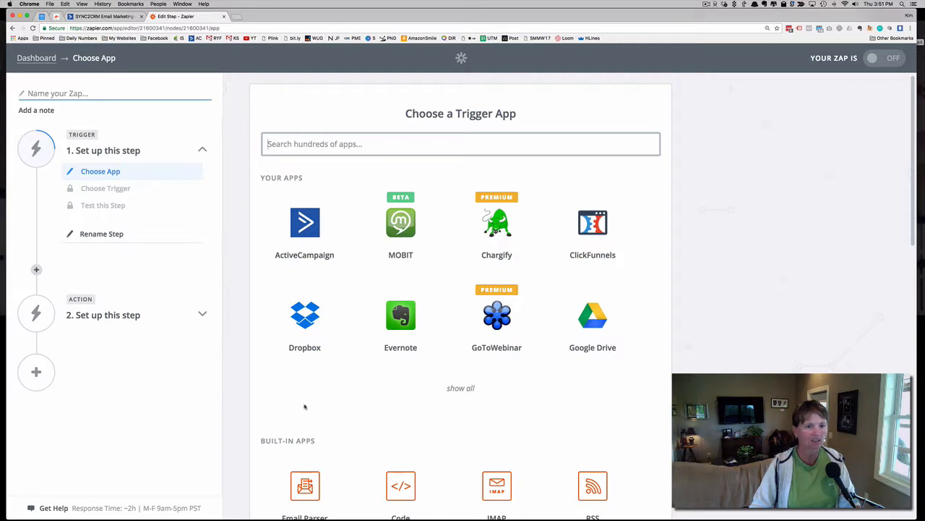
left_click(114, 172)
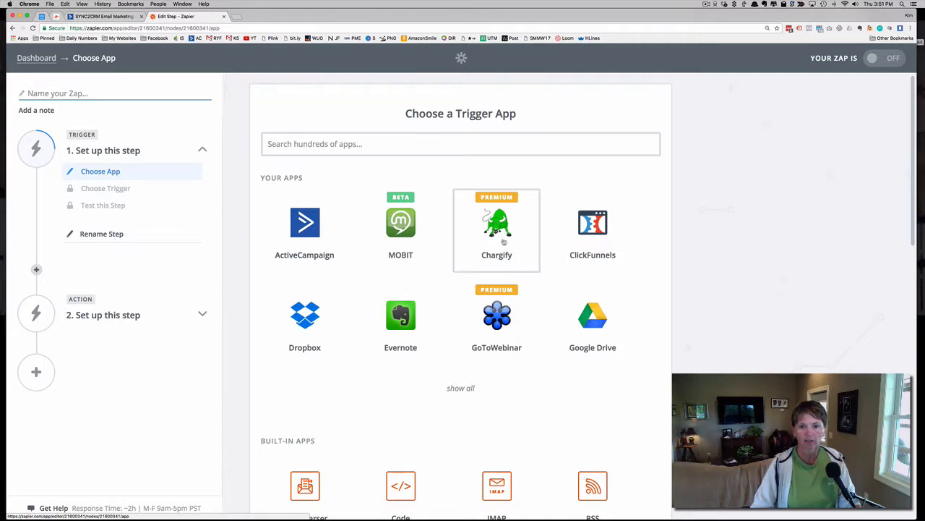
Find Infusionsoft with the search term "infus", set it as the trigger app and look over its triggers
scroll(501, 247, "down", 1)
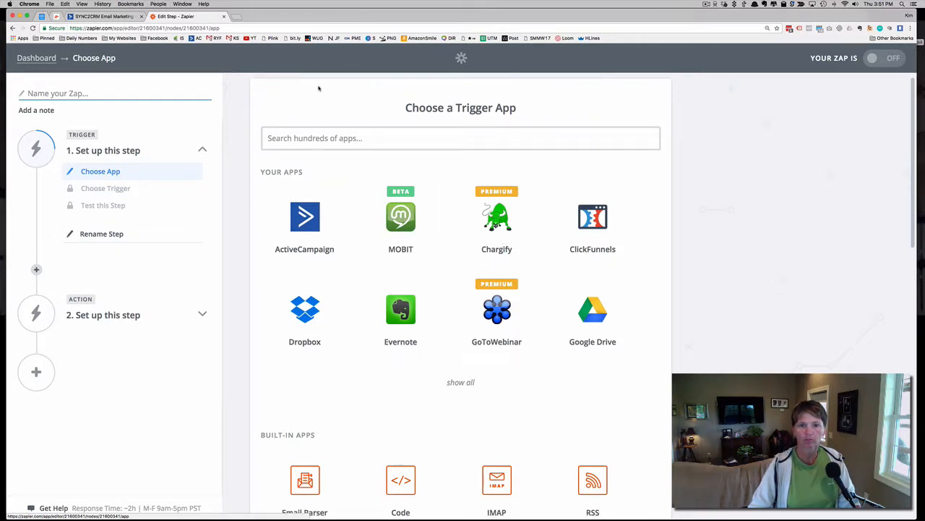
left_click(325, 137)
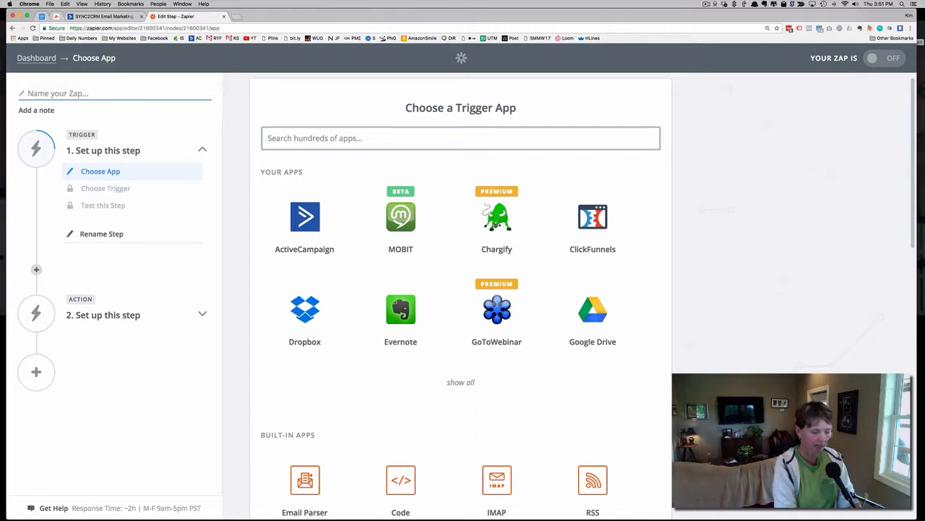
type("infus")
left_click(341, 167)
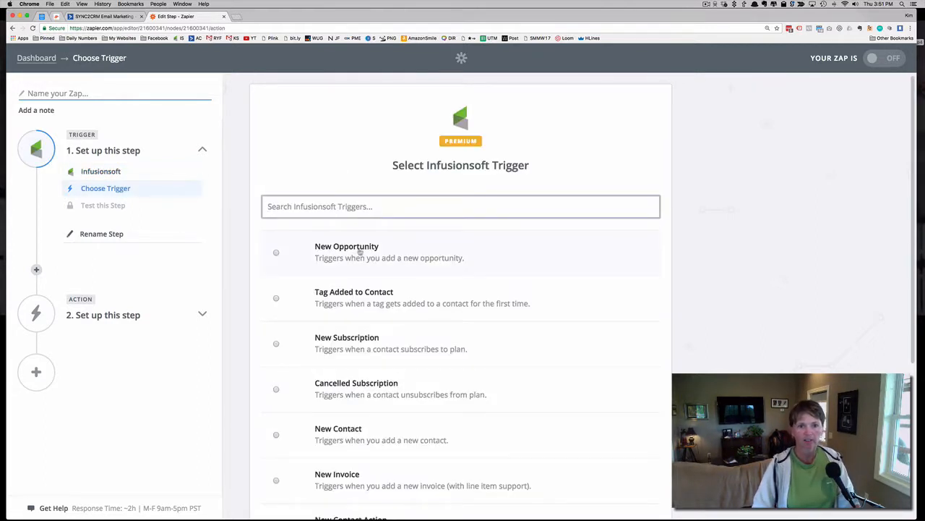
scroll(360, 252, "down", 2)
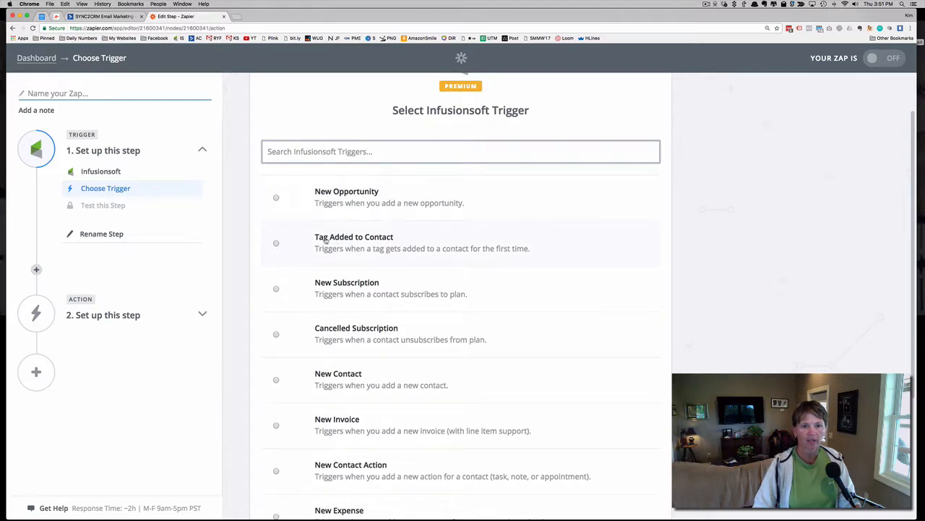
Choose Tag Added to Contact as the Infusionsoft trigger, then test the Sync2CRM Account and save it as the connected account
left_click(276, 245)
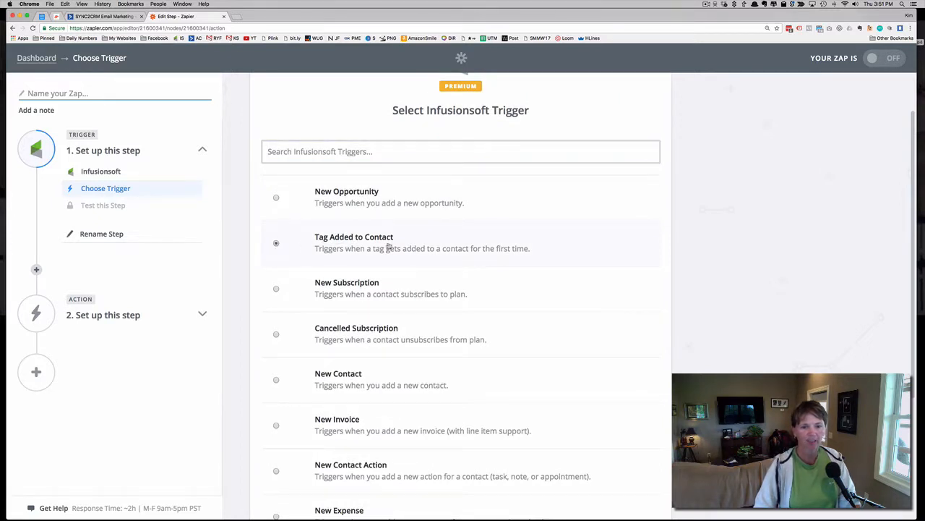
scroll(389, 247, "down", 1)
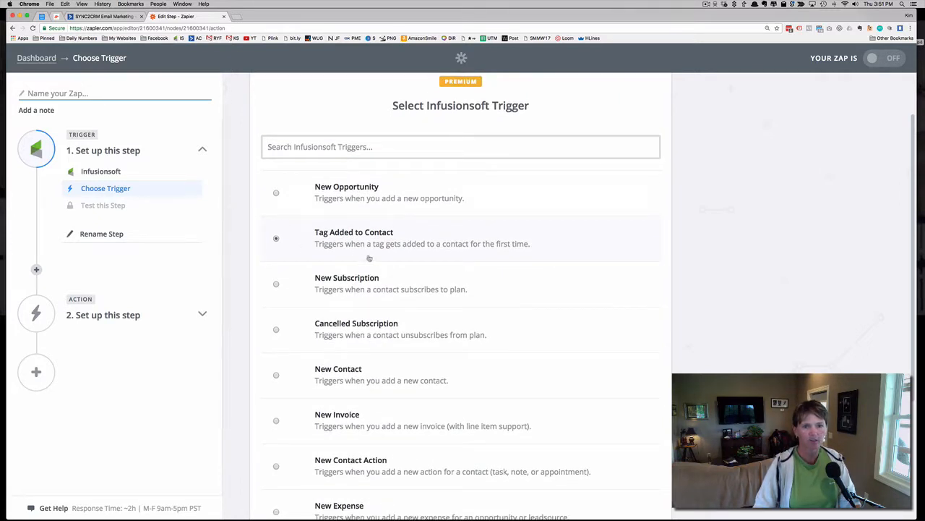
scroll(373, 250, "down", 5)
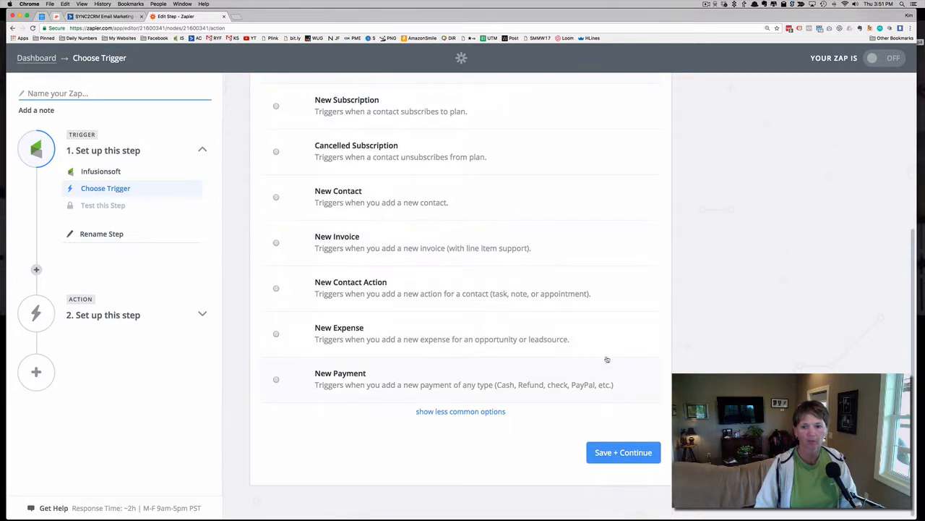
left_click(624, 443)
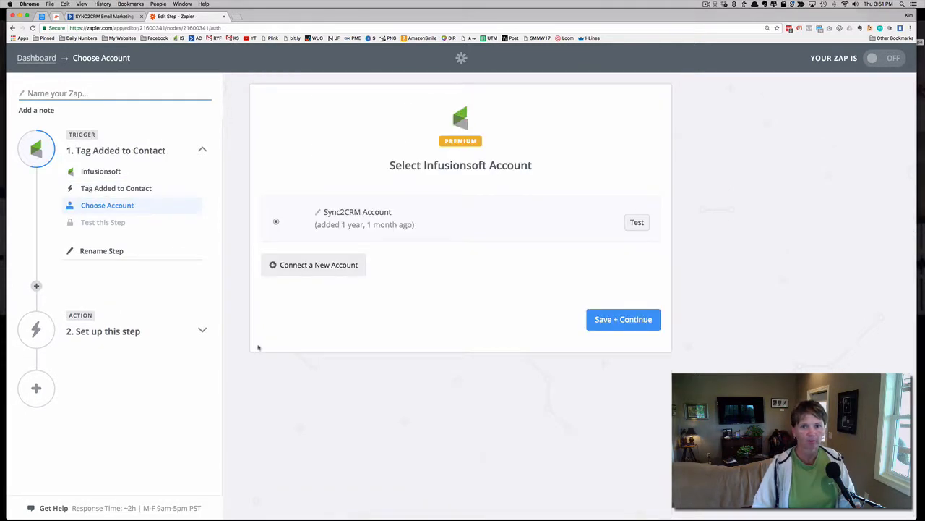
left_click(639, 224)
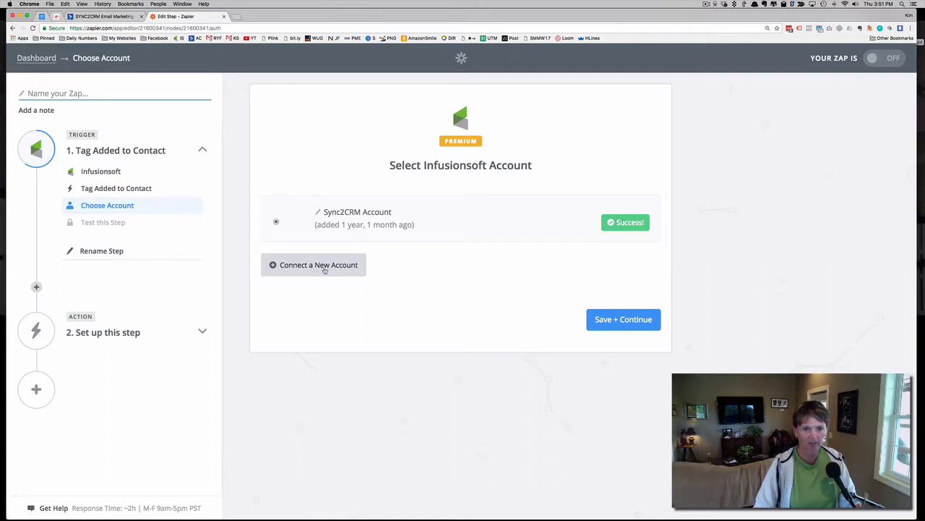
left_click(613, 320)
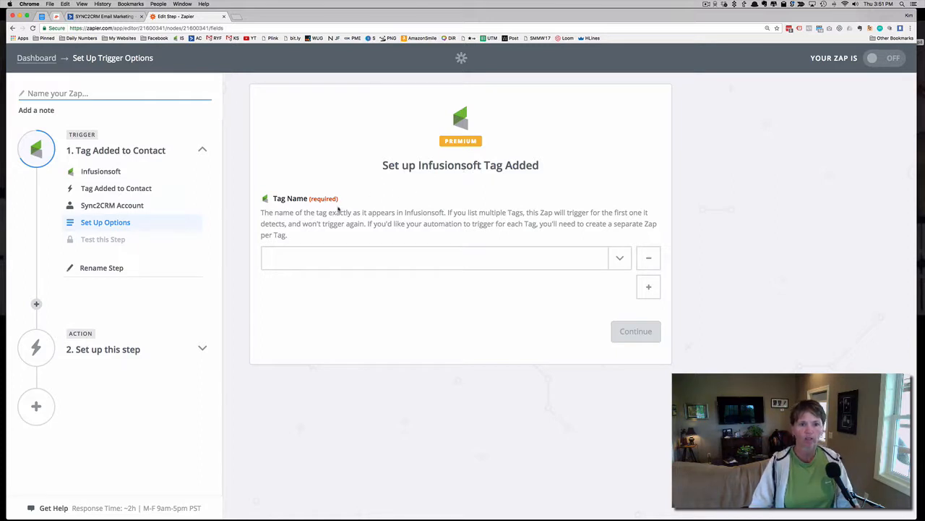
Set the trigger's tag name to Canceled by Owner and continue to the trigger test
left_click(618, 259)
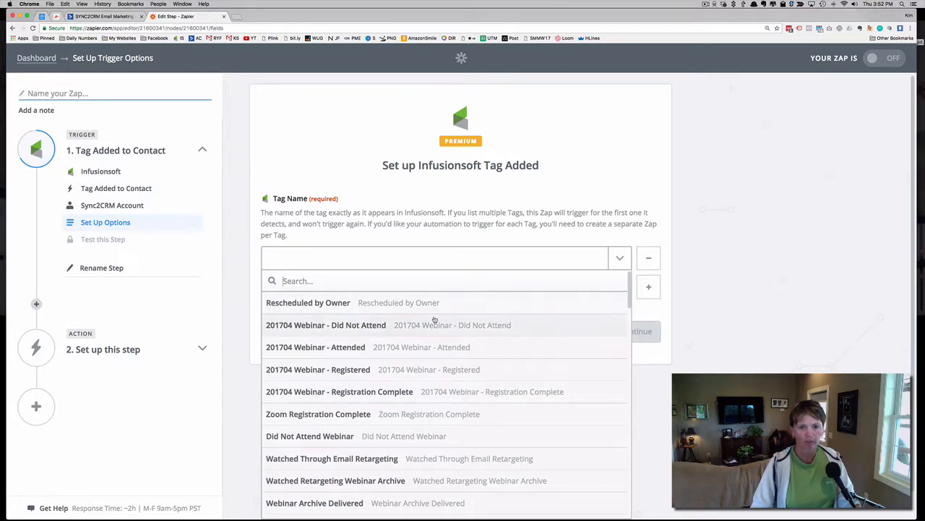
scroll(420, 321, "down", 2)
scroll(434, 320, "down", 2)
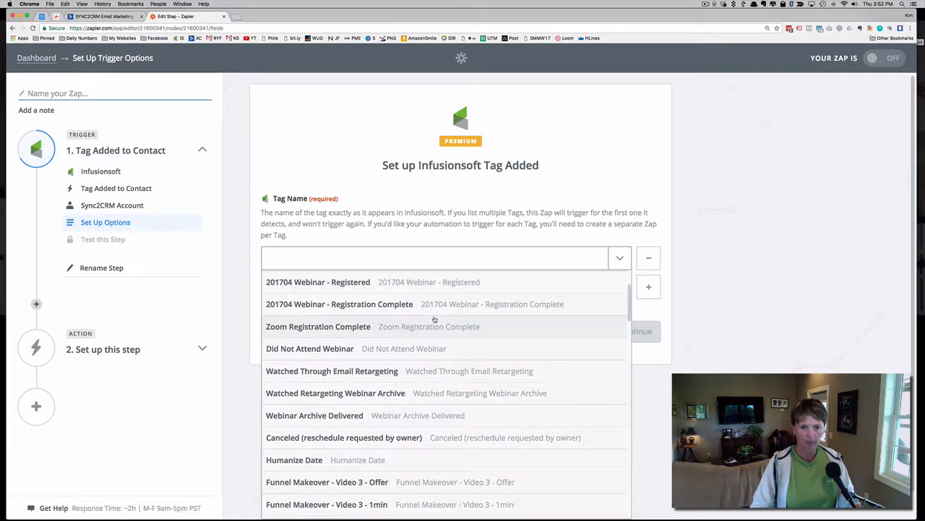
scroll(434, 318, "down", 5)
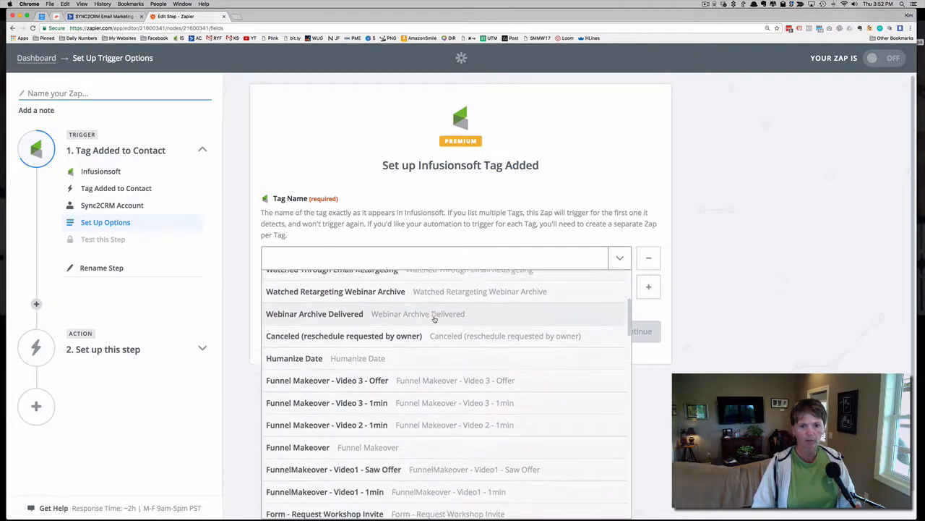
scroll(434, 319, "down", 2)
scroll(434, 319, "down", 6)
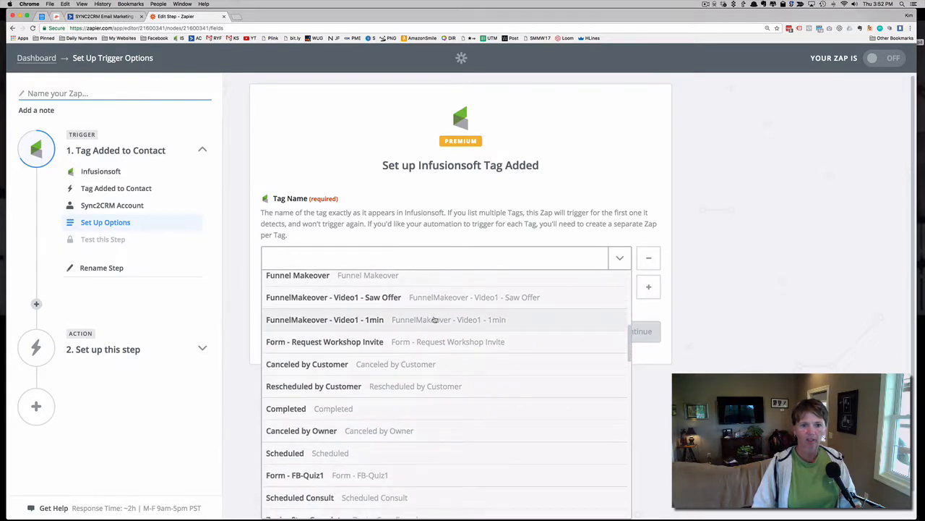
scroll(435, 319, "down", 3)
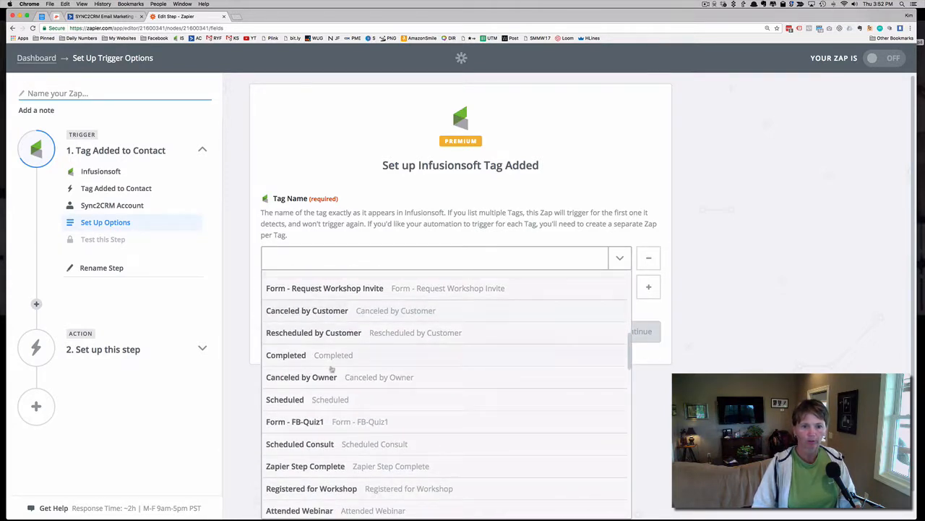
left_click(296, 378)
left_click_drag(337, 258, 262, 258)
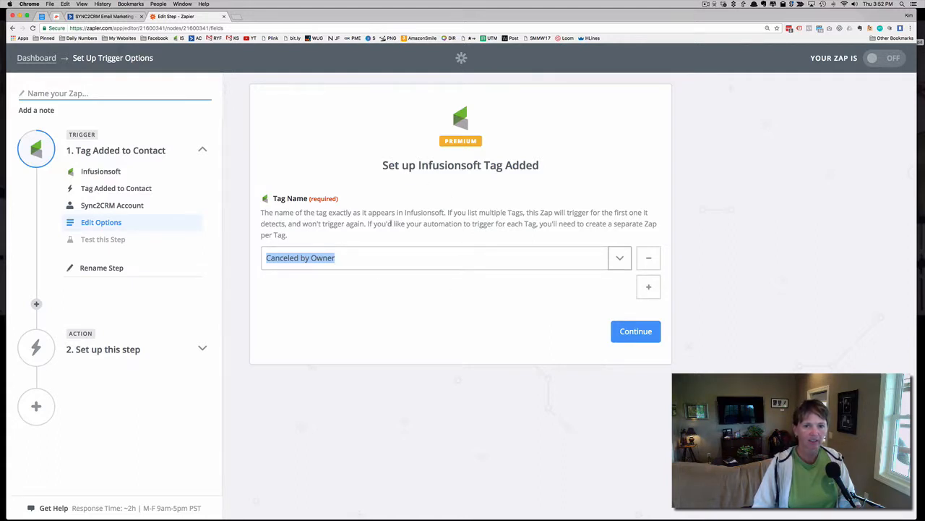
left_click(440, 224)
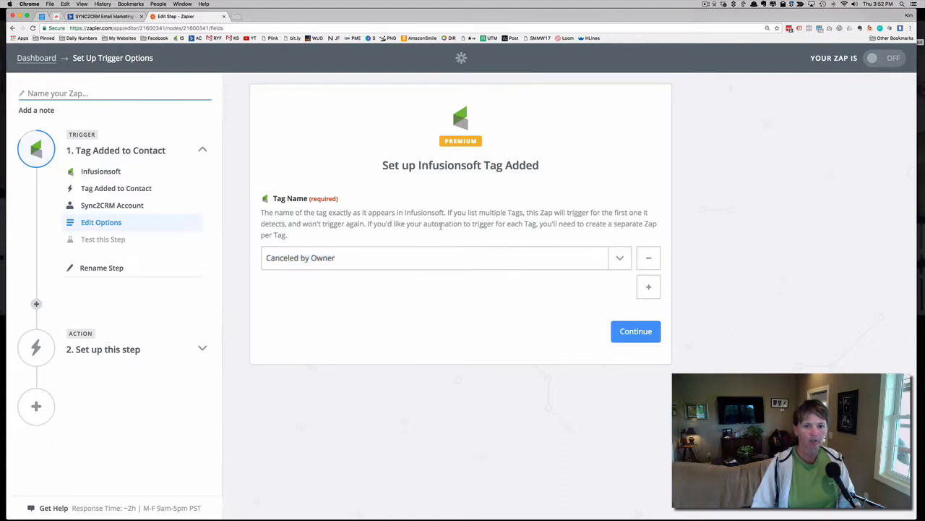
left_click(636, 333)
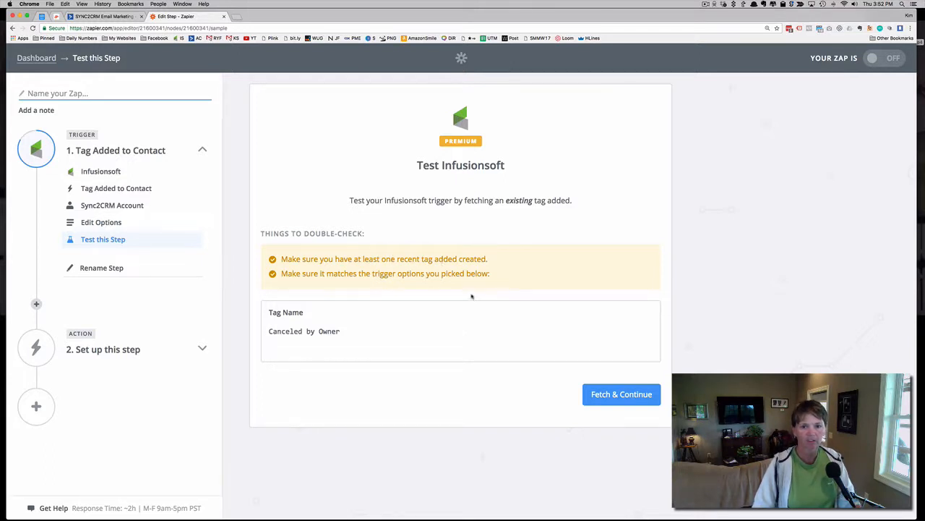
Open Infusionsoft in a new browser tab, log in with the saved account e-mail and password, and continue to the dashboard
left_click(237, 17)
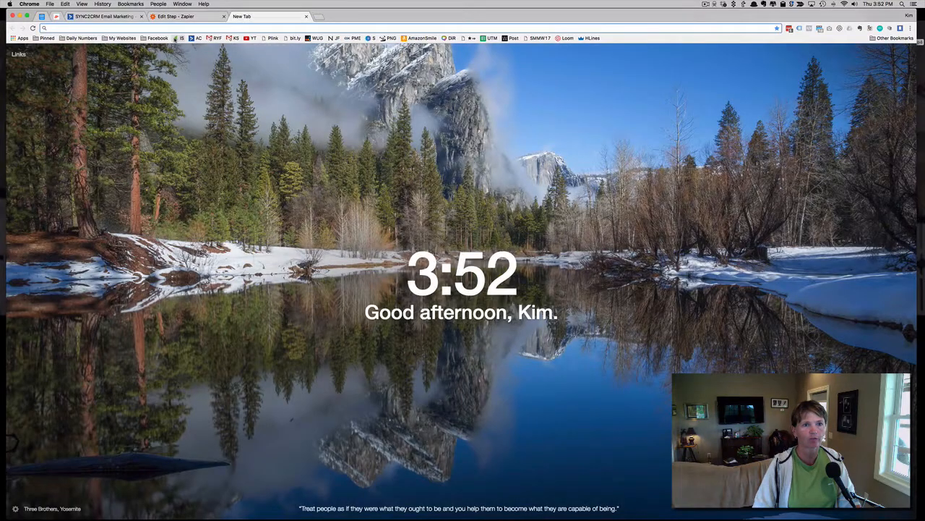
left_click(182, 37)
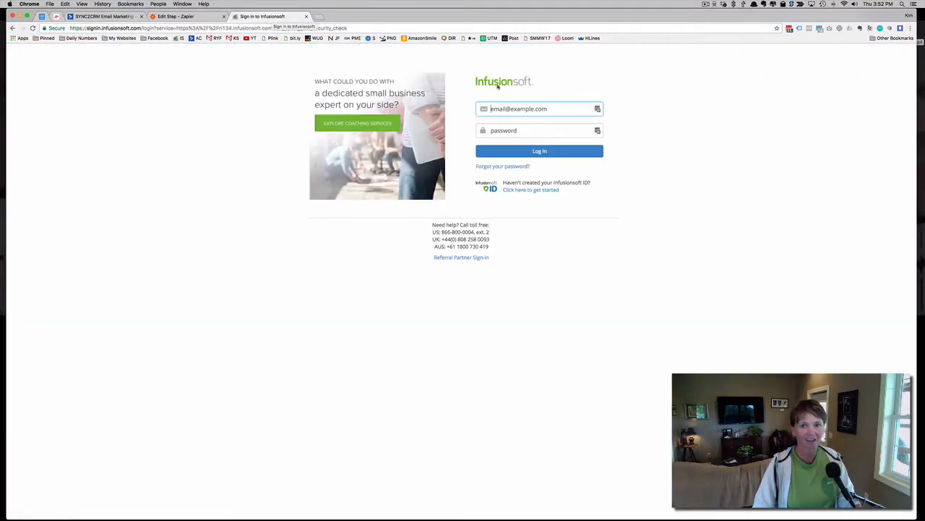
left_click(539, 149)
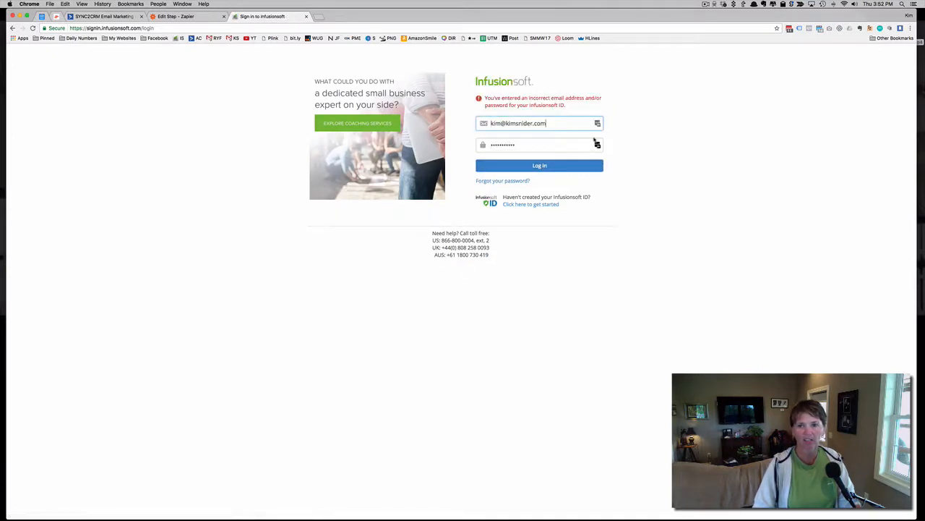
left_click(595, 124)
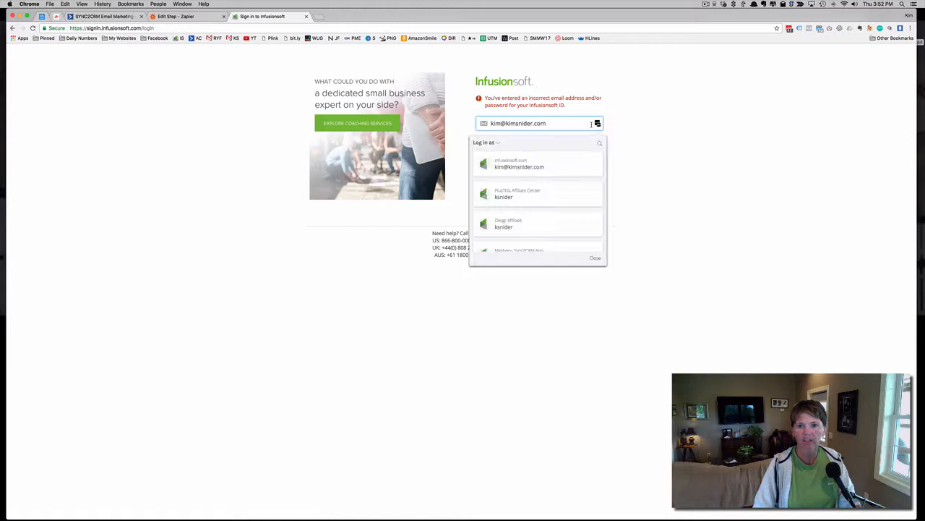
left_click(528, 166)
left_click(535, 165)
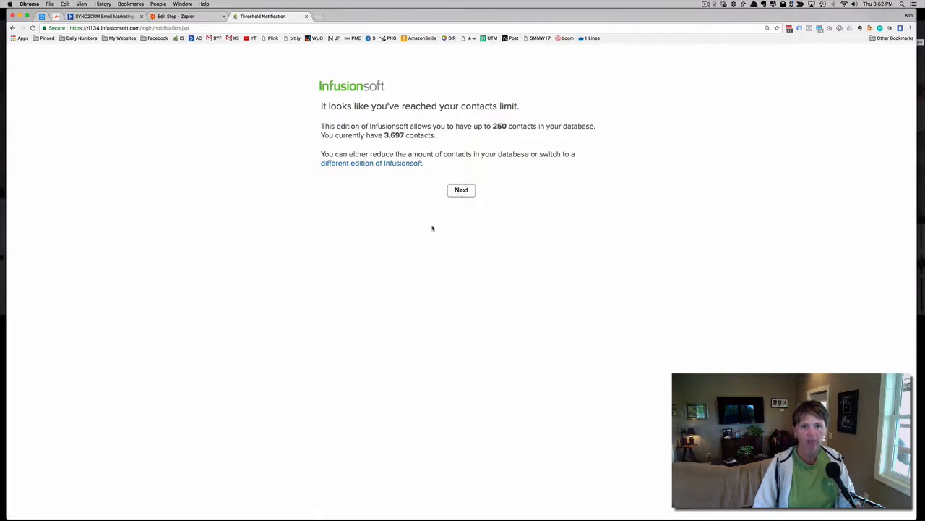
left_click(462, 192)
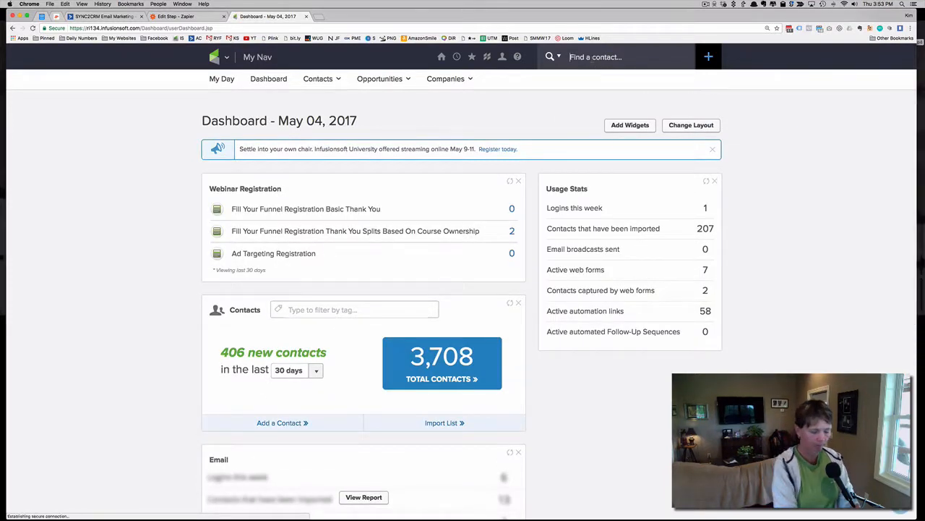
Find the test contact by first name and apply the Canceled by Owner tag to that contact
type("boone")
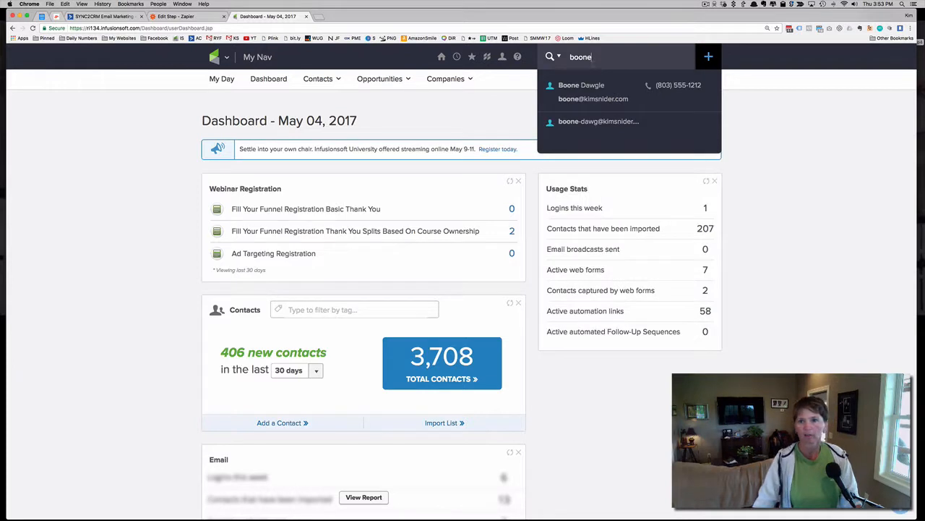
left_click(593, 88)
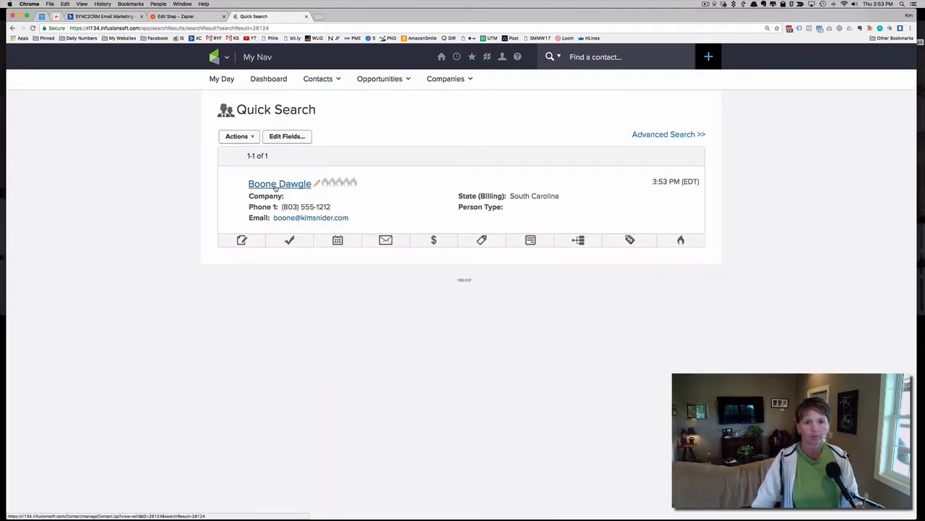
left_click(481, 242)
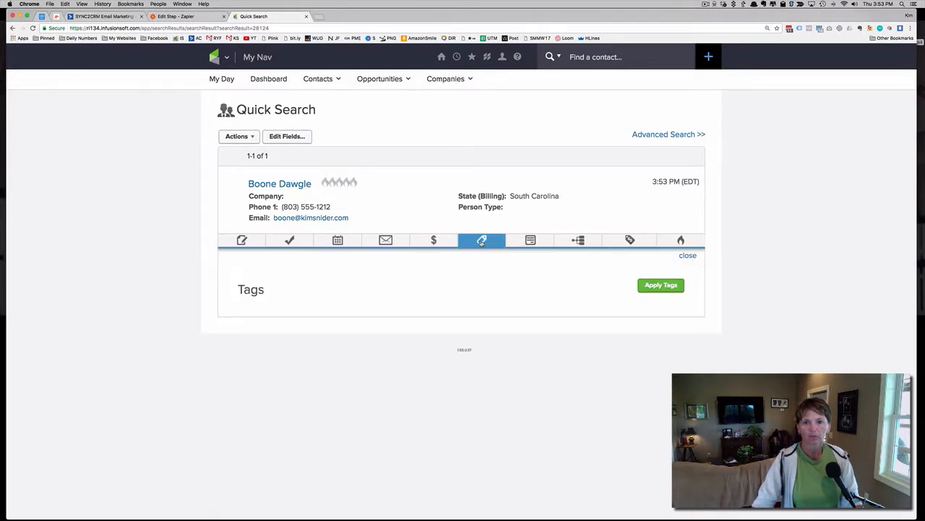
left_click(659, 287)
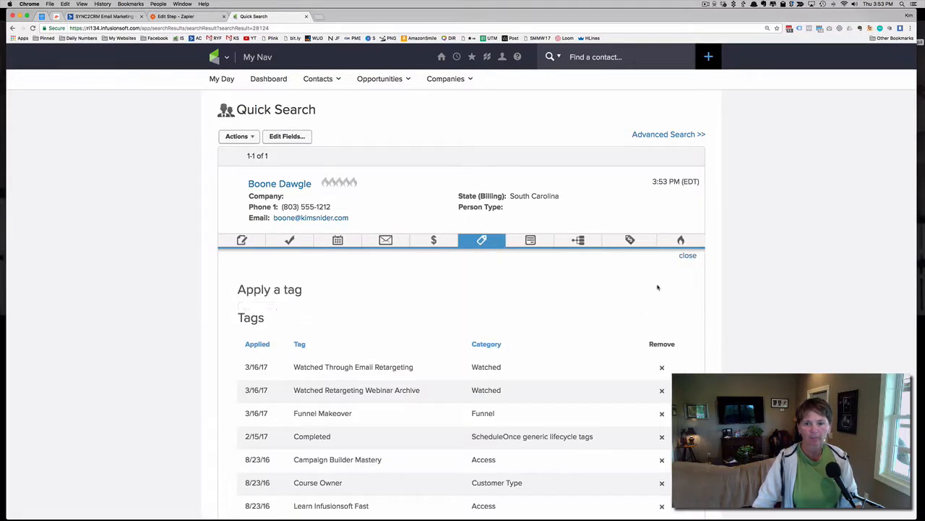
left_click(351, 325)
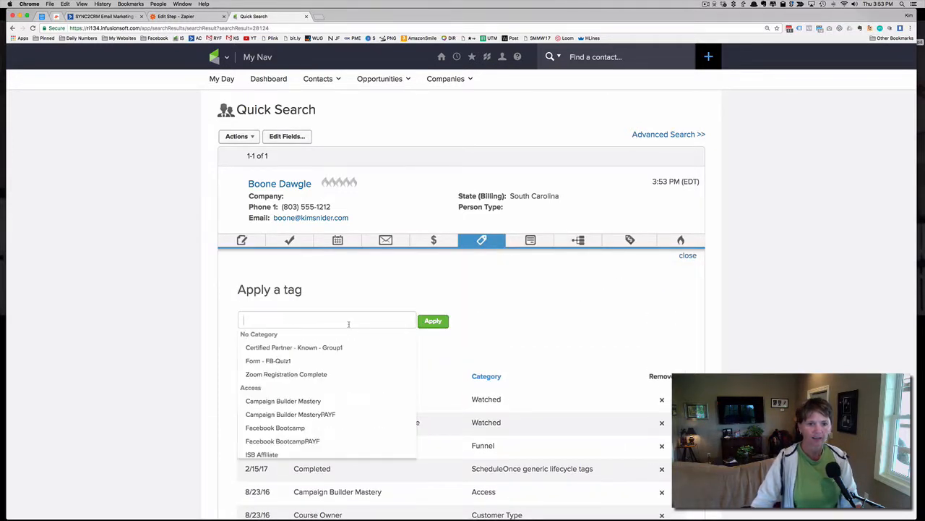
type("can")
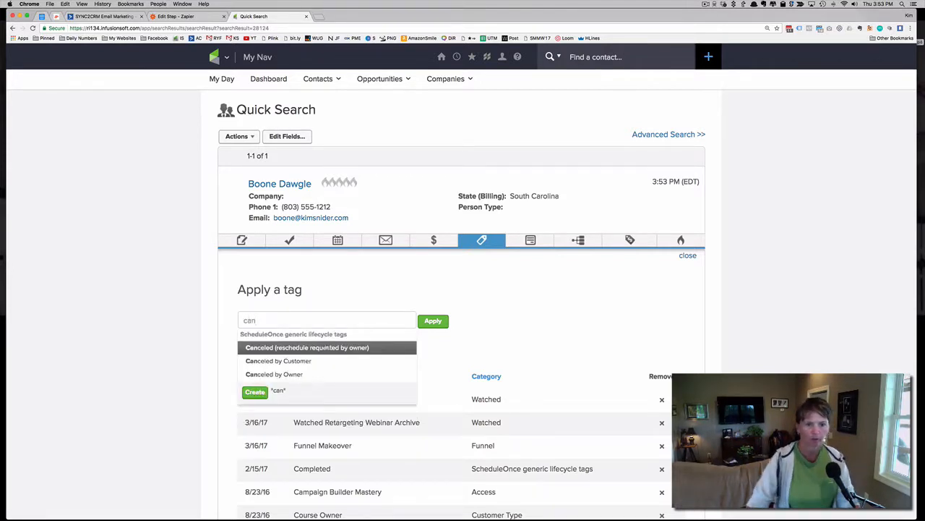
left_click(296, 374)
left_click(434, 321)
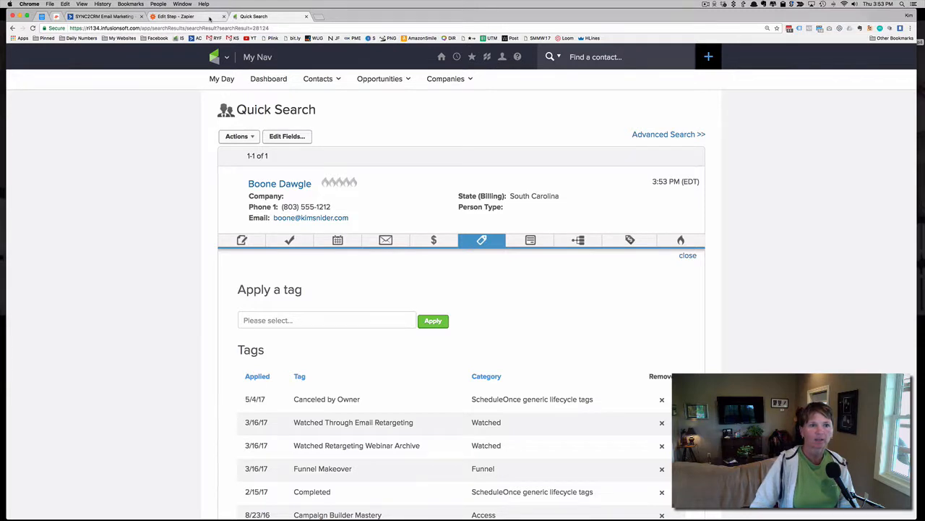
Switch back to Zapier, test the Infusionsoft trigger by fetching an existing tag added, and open the fetched sample
left_click(210, 16)
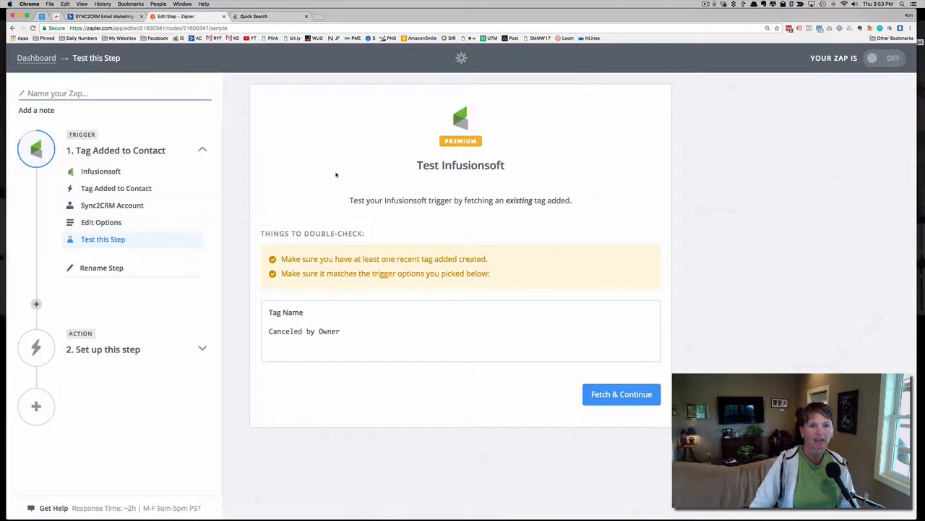
left_click(621, 395)
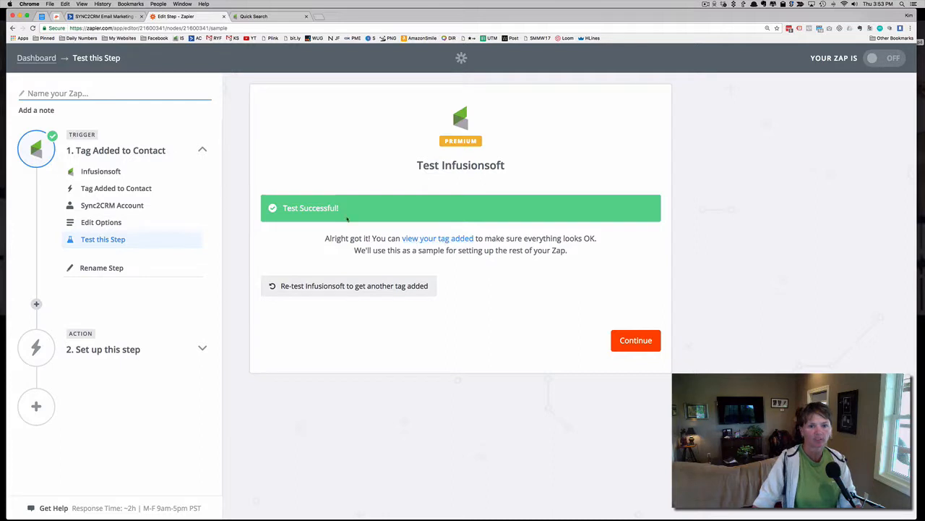
left_click(433, 240)
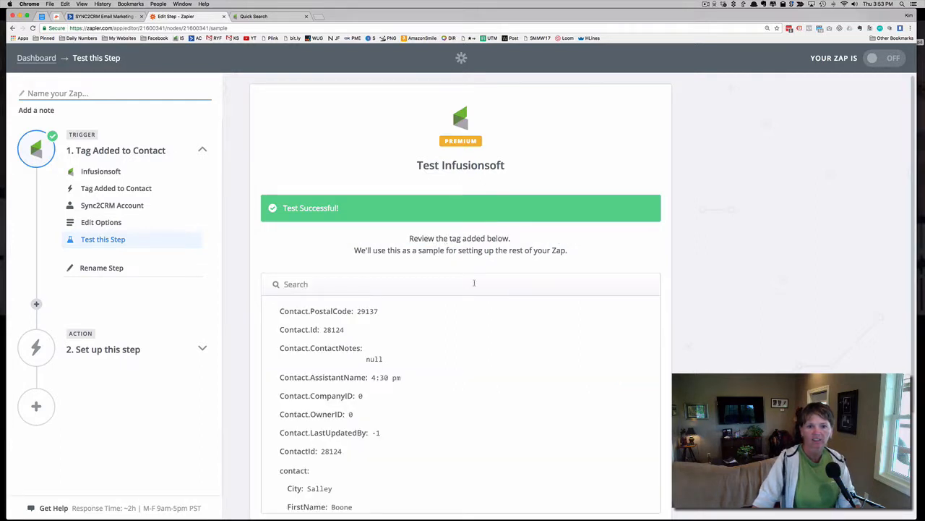
Review the contact fields in the fetched sample, including the name fields, and continue to choosing the action app
scroll(474, 283, "down", 5)
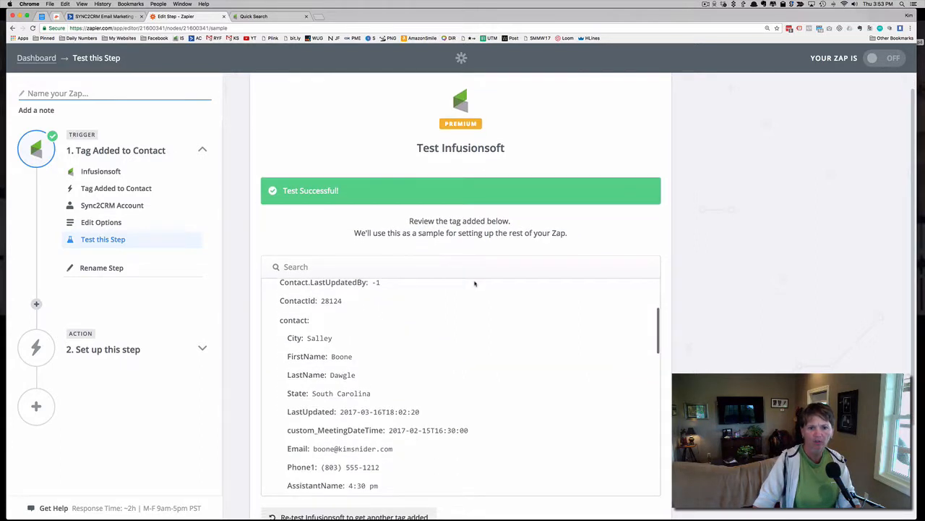
scroll(419, 289, "down", 1)
left_click_drag(331, 315, 355, 334)
left_click(356, 336)
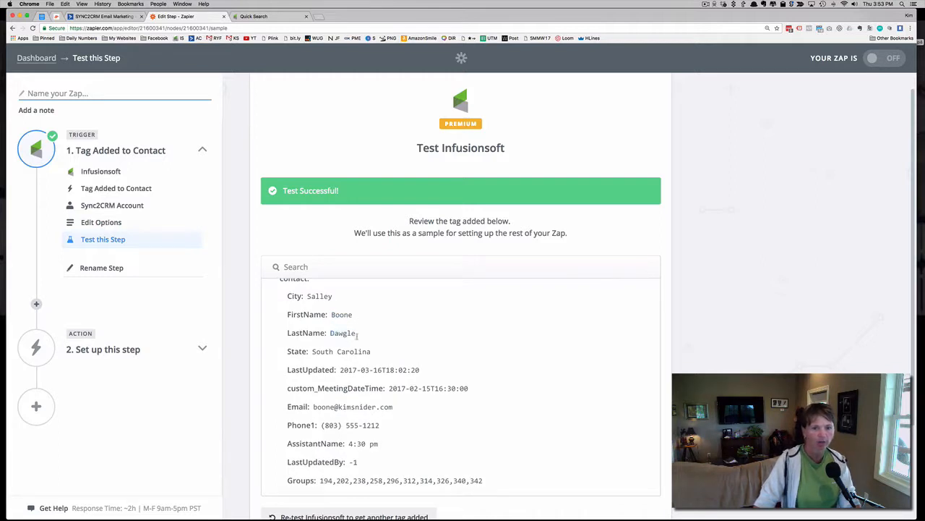
scroll(365, 337, "down", 2)
scroll(366, 336, "up", 5)
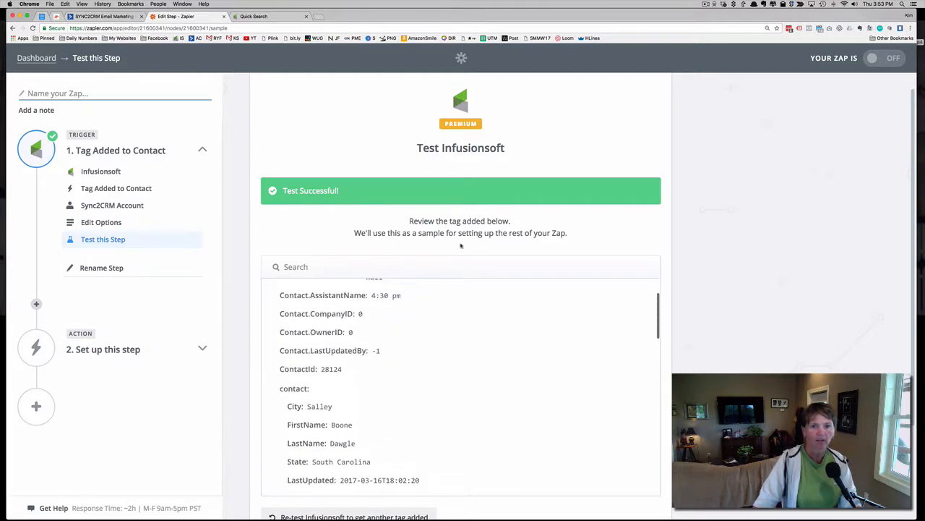
scroll(679, 251, "down", 3)
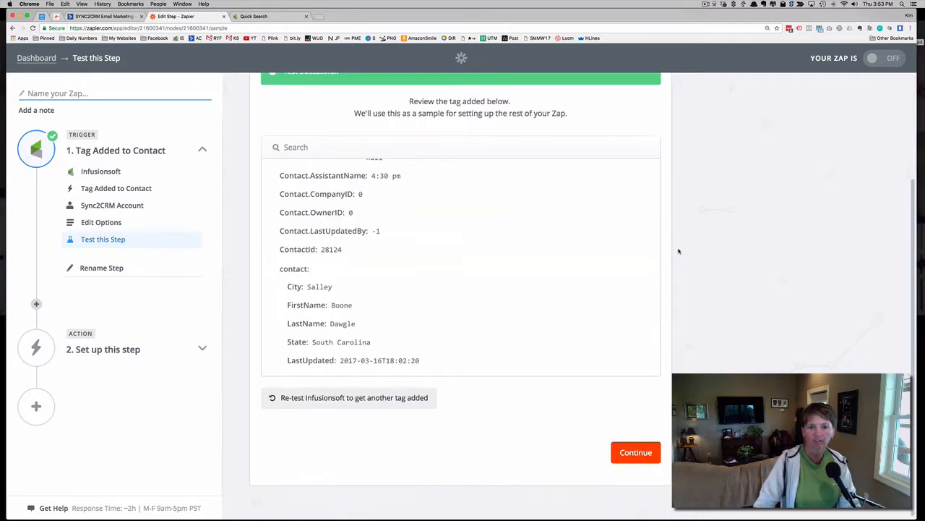
left_click(637, 453)
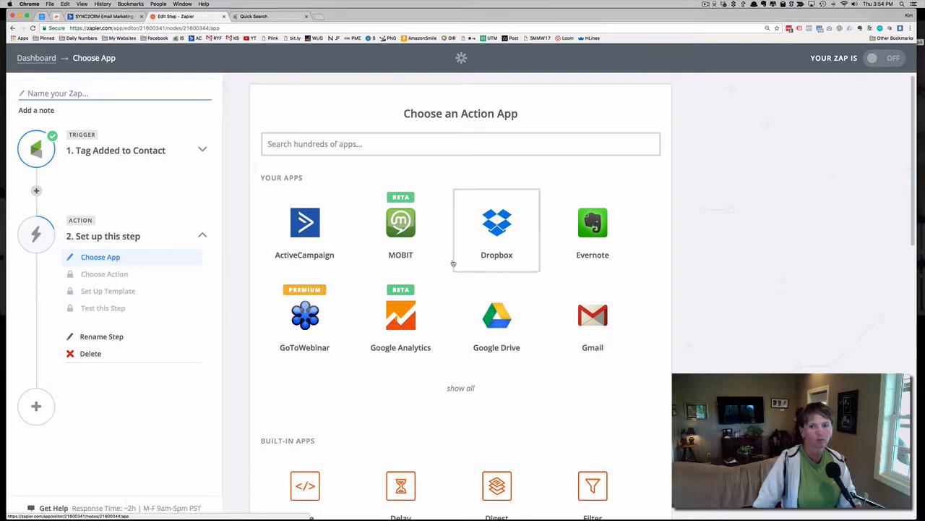
Set up the action as Gmail Send Email using the RYF Gmail Account and continue to the email template
left_click(594, 319)
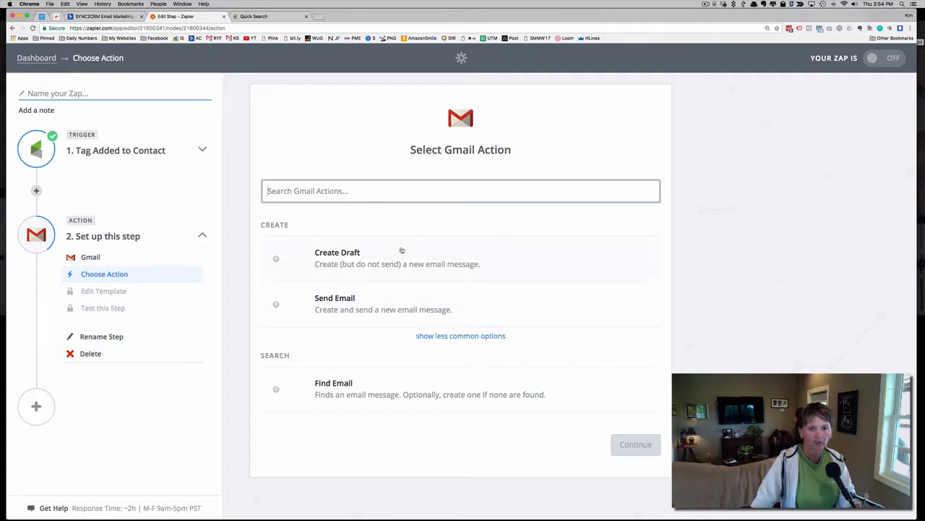
left_click(337, 303)
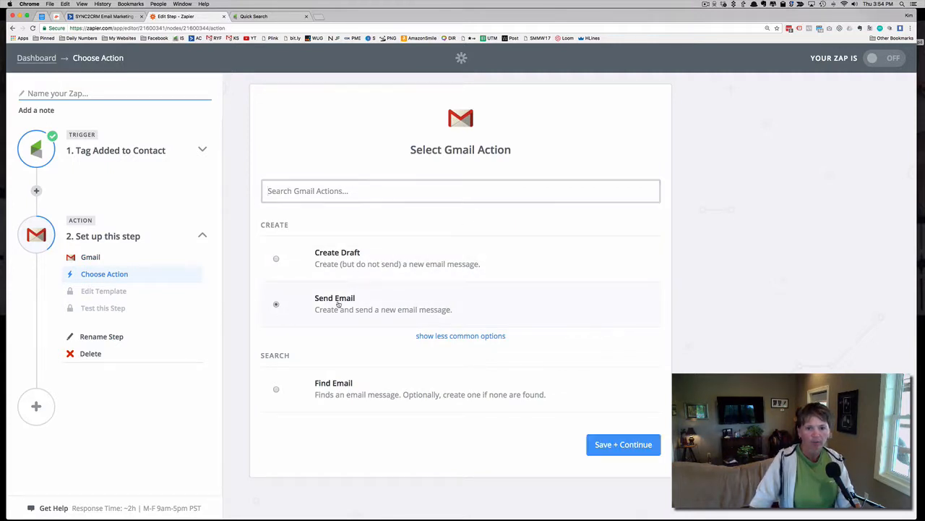
left_click(626, 444)
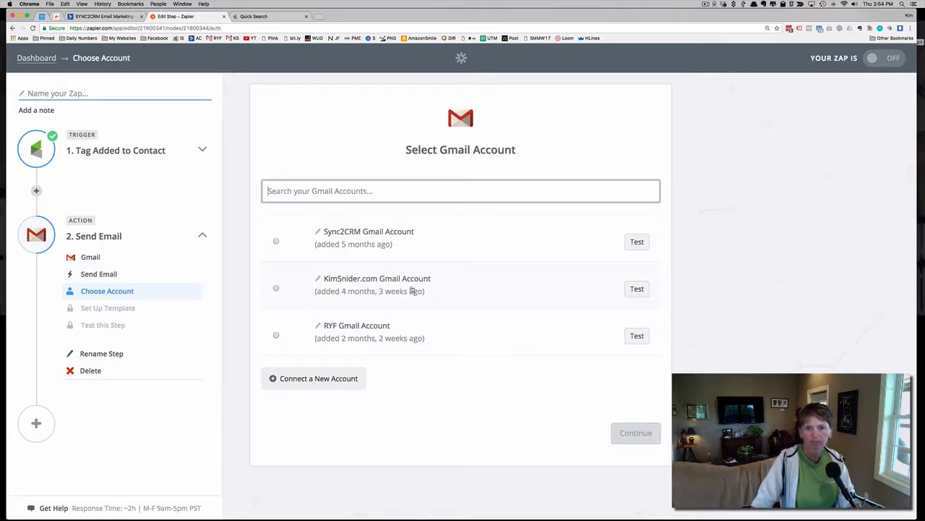
left_click(378, 329)
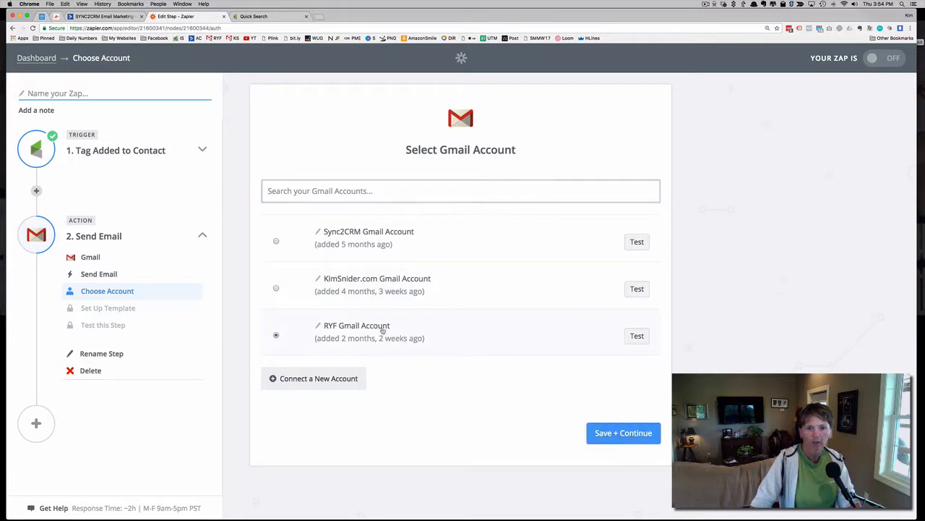
left_click(633, 439)
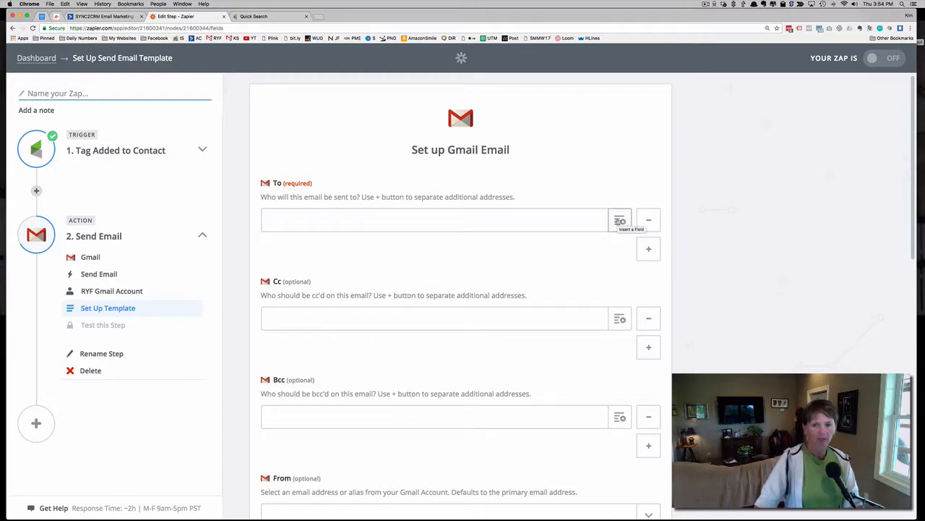
Insert the trigger's Contact.email field as the recipient in the To field of the email
left_click(619, 221)
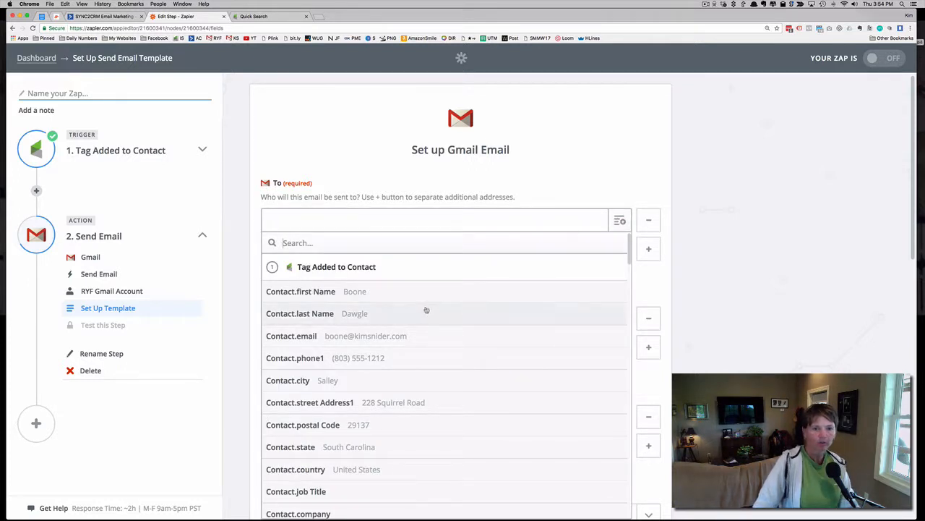
scroll(433, 290, "down", 1)
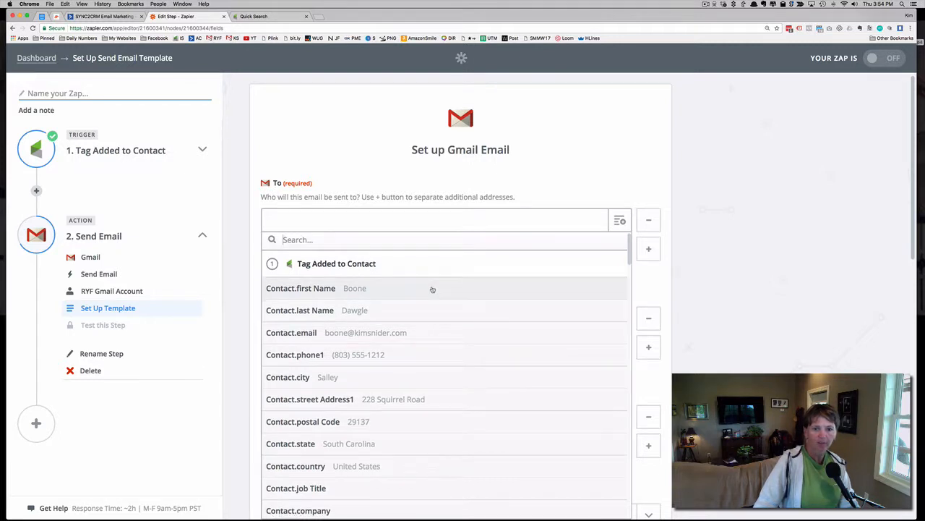
left_click(335, 338)
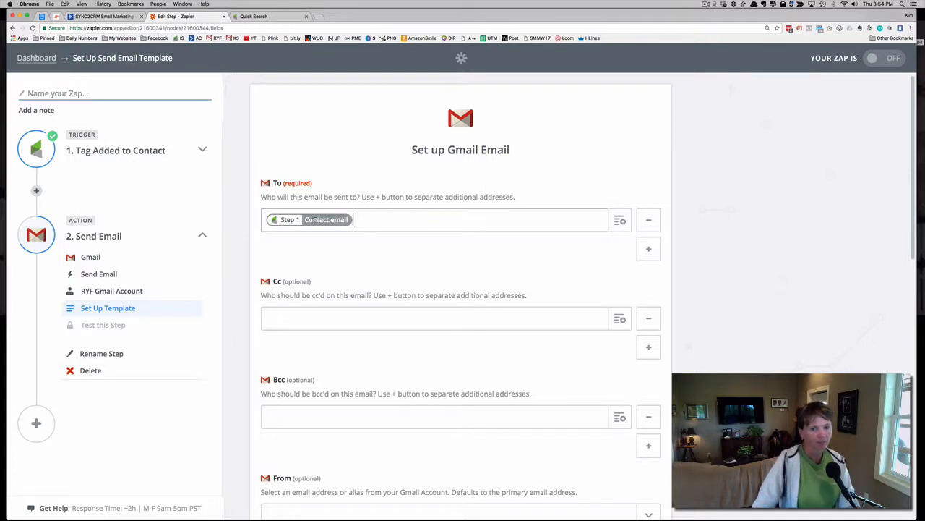
Choose the reverseyourfunnel.com address as the From address and enter the sender's full name as the From Name
scroll(344, 257, "down", 1)
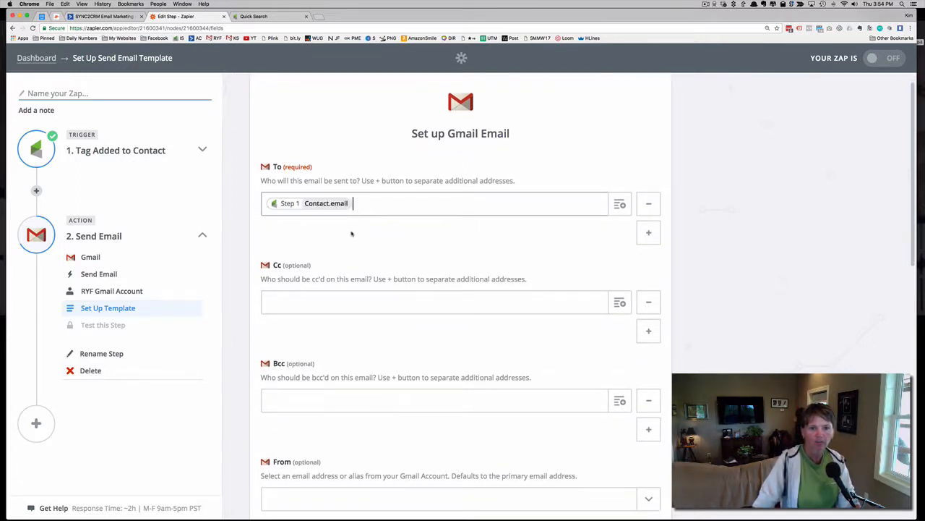
scroll(351, 231, "down", 3)
scroll(352, 233, "down", 10)
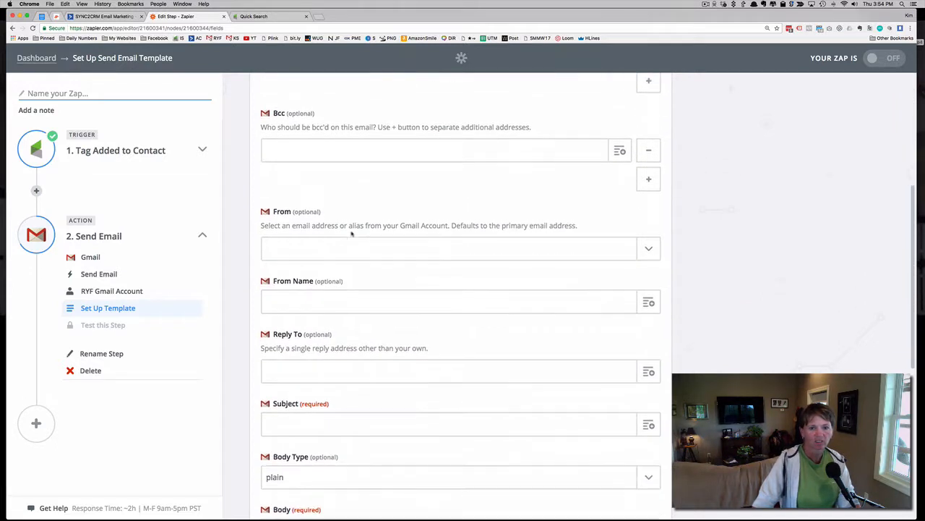
left_click(316, 246)
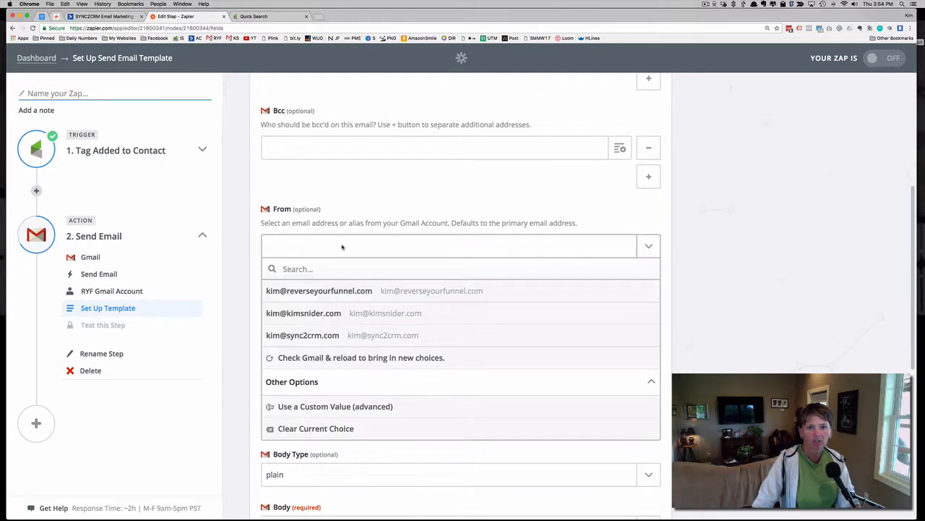
left_click(325, 296)
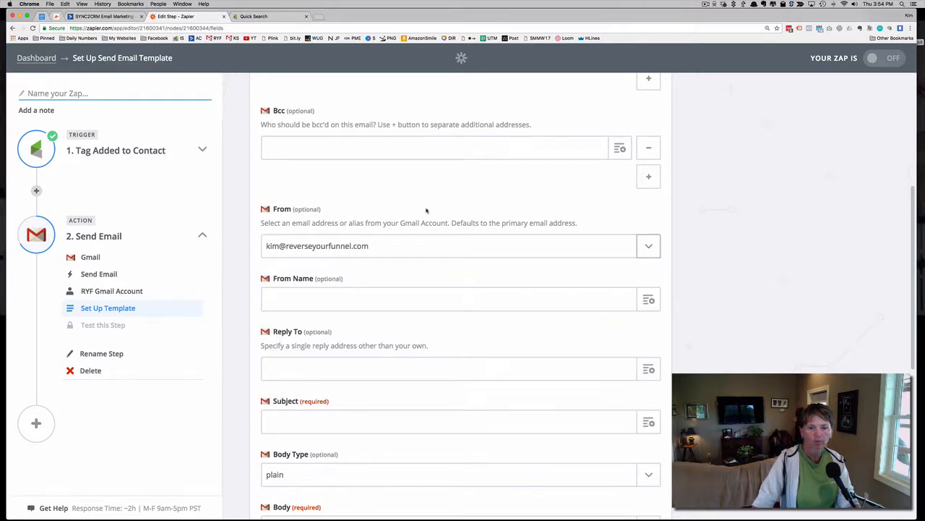
scroll(427, 210, "down", 1)
scroll(427, 210, "down", 2)
left_click(347, 215)
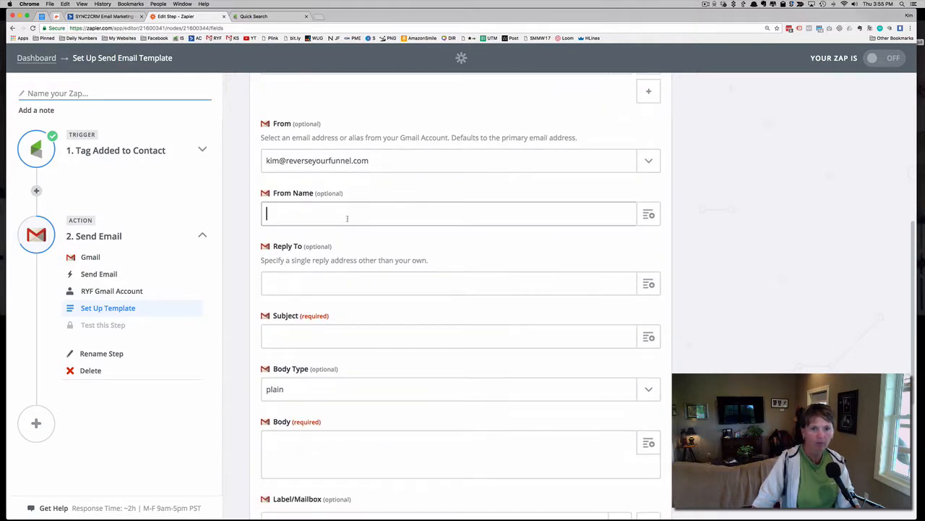
type("Kim Snider")
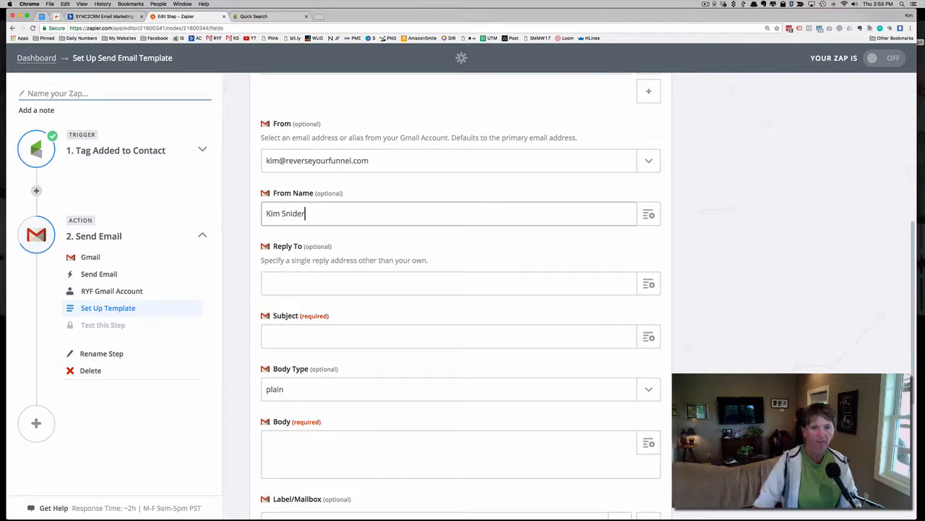
Enter the subject "Sorry You Needed To Cancel ..." and choose Plain as the body type
scroll(428, 252, "down", 1)
scroll(429, 251, "down", 7)
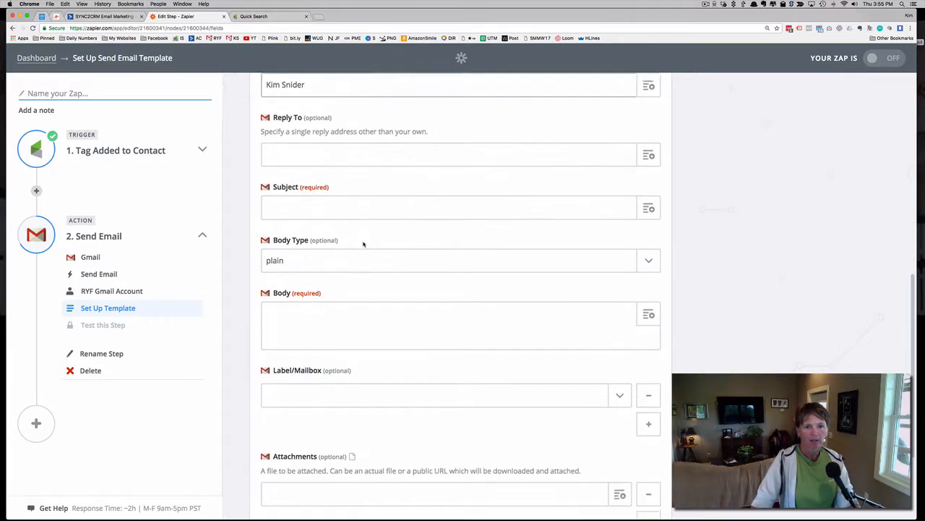
left_click(324, 141)
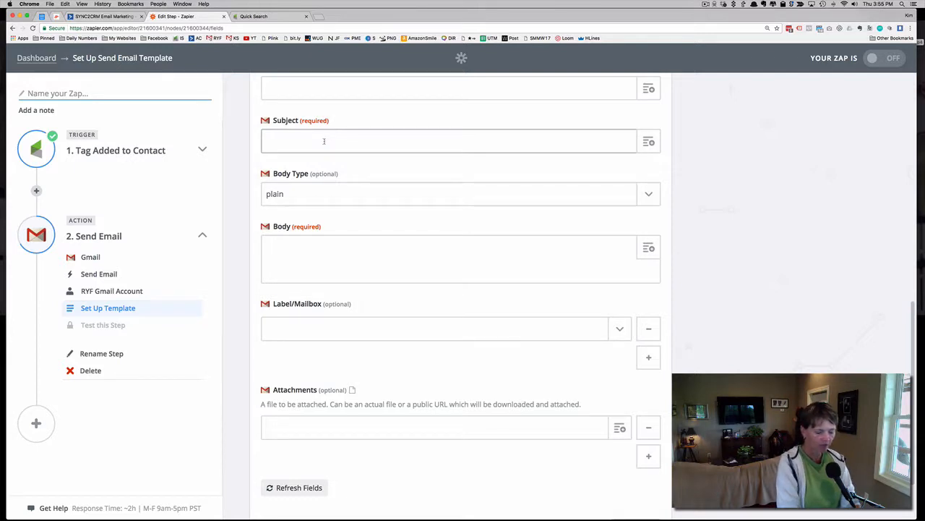
type("Sorry ")
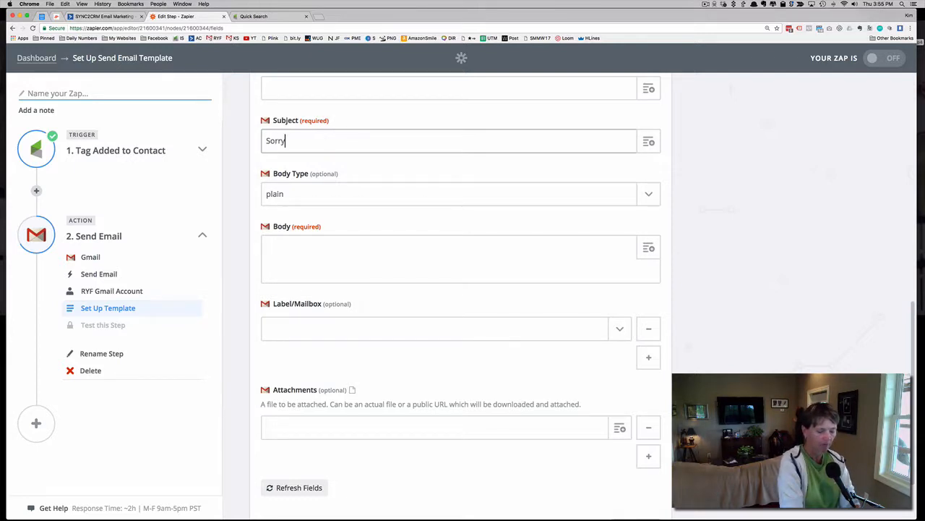
type("You N")
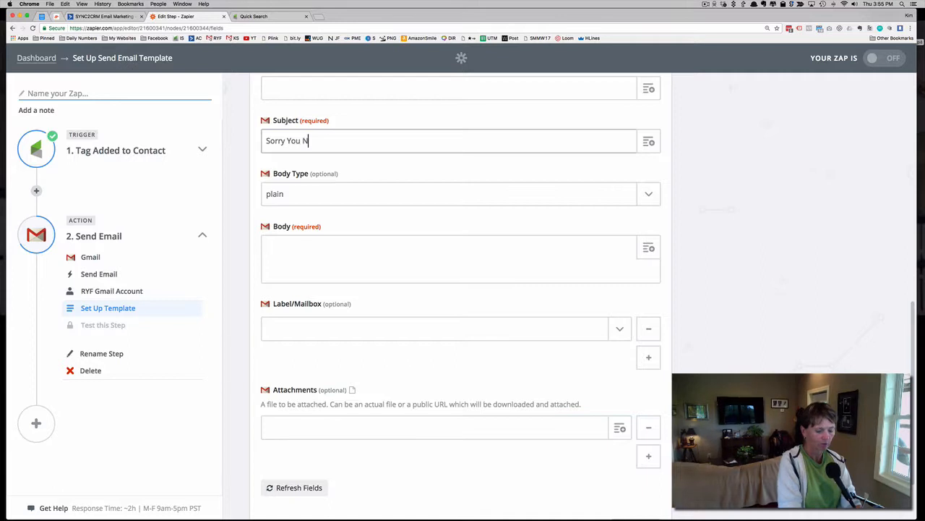
type("eeded To C")
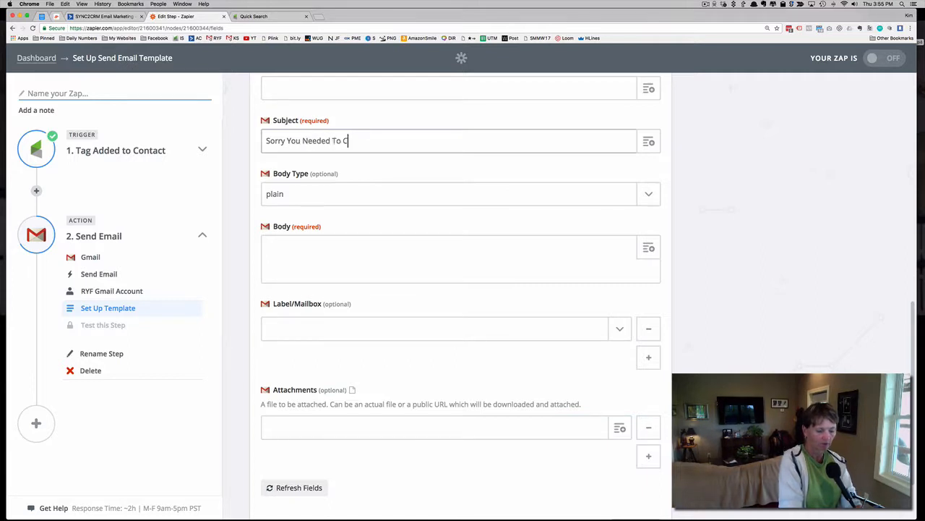
type("ancel ...")
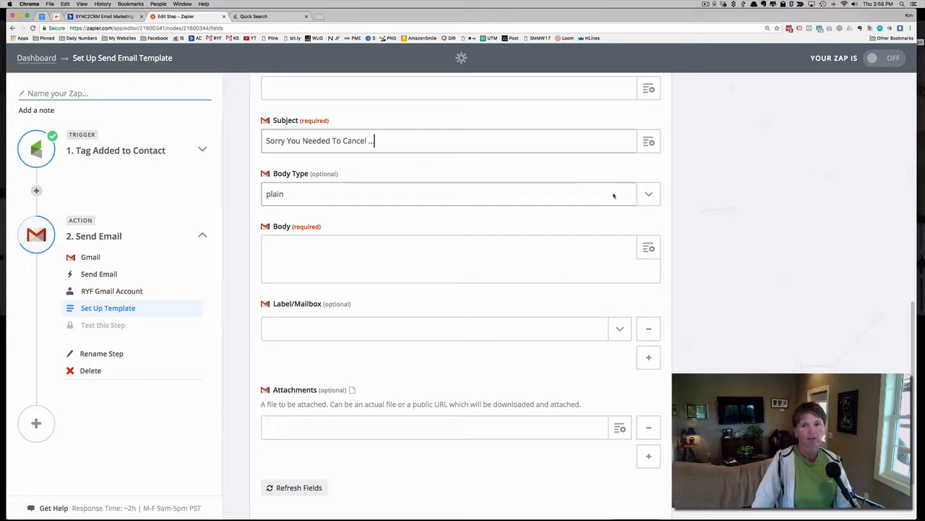
left_click(650, 197)
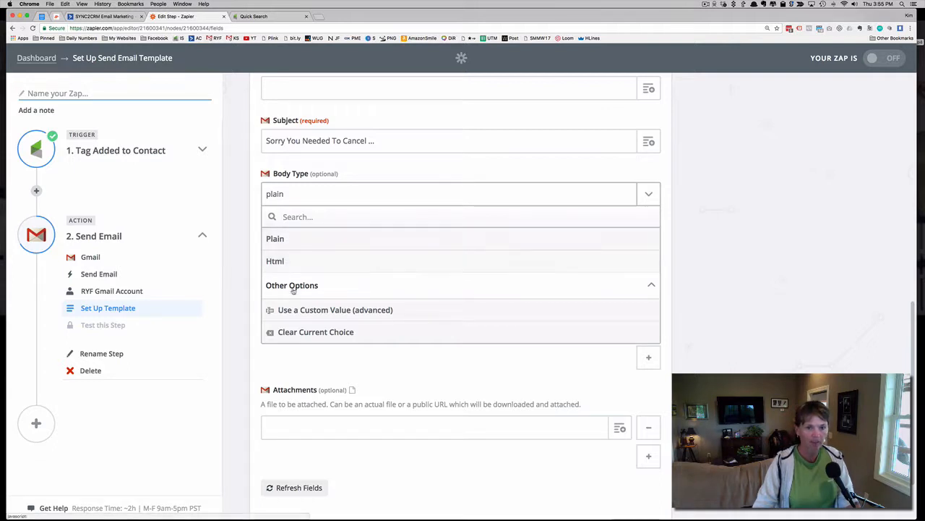
left_click(281, 240)
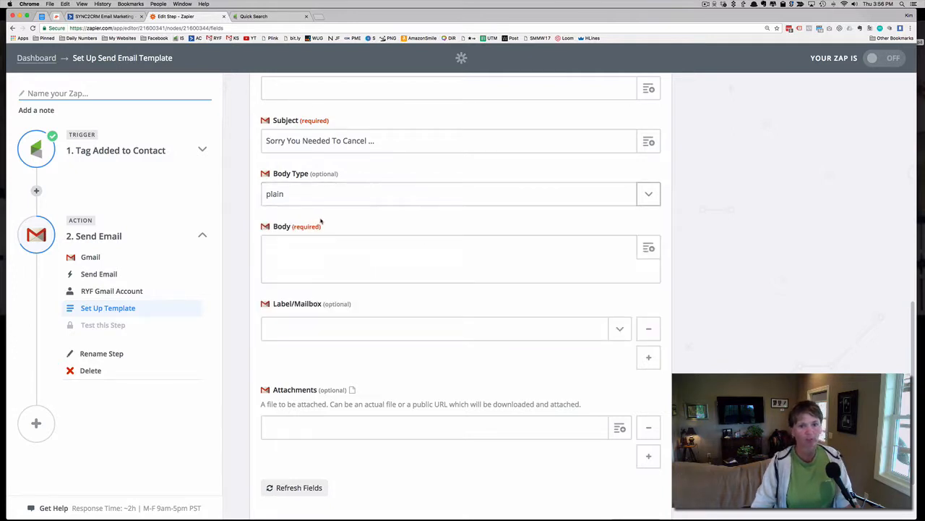
Start the email body with "Dear", the trigger's Contact.first Name field and a dash, followed by a blank line
left_click(335, 249)
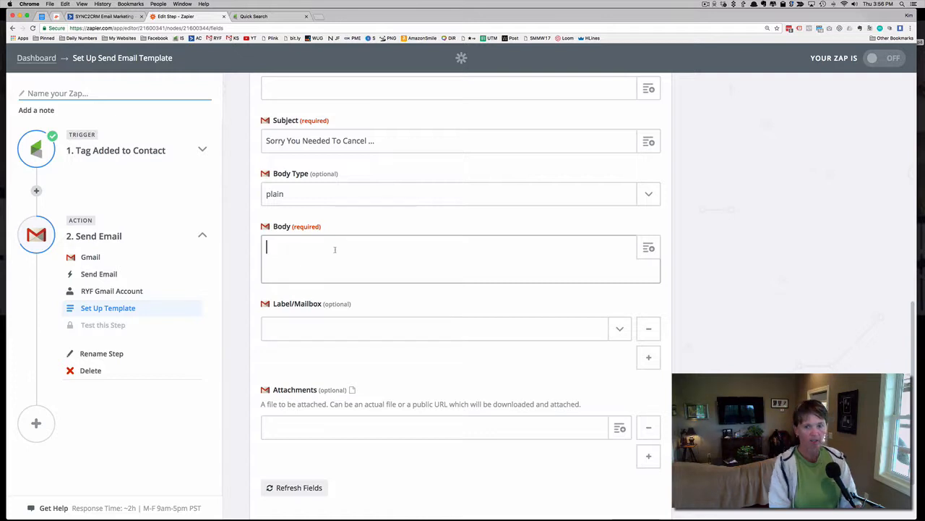
type("Dear")
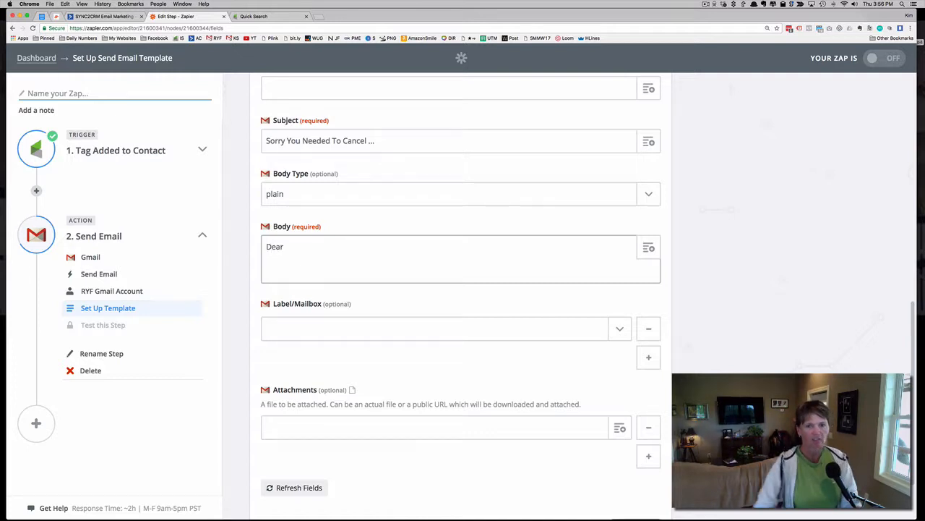
left_click(648, 247)
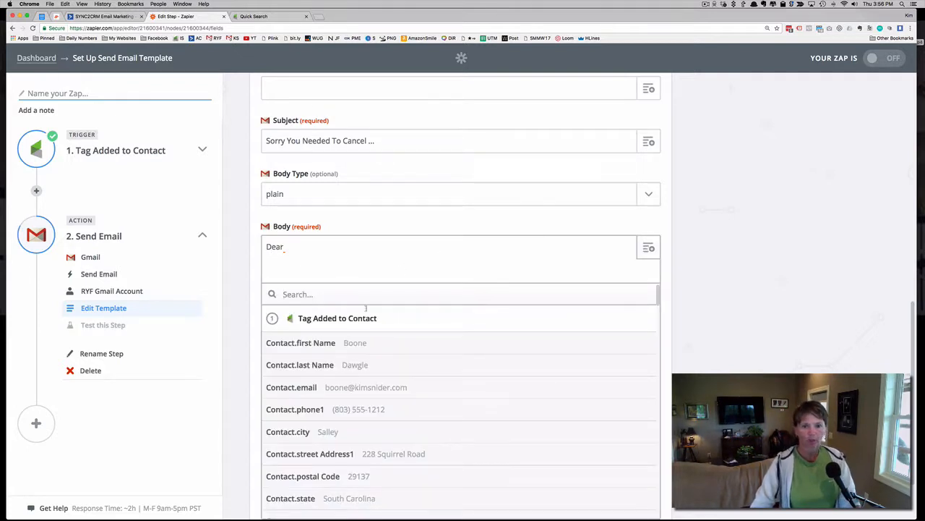
left_click(334, 345)
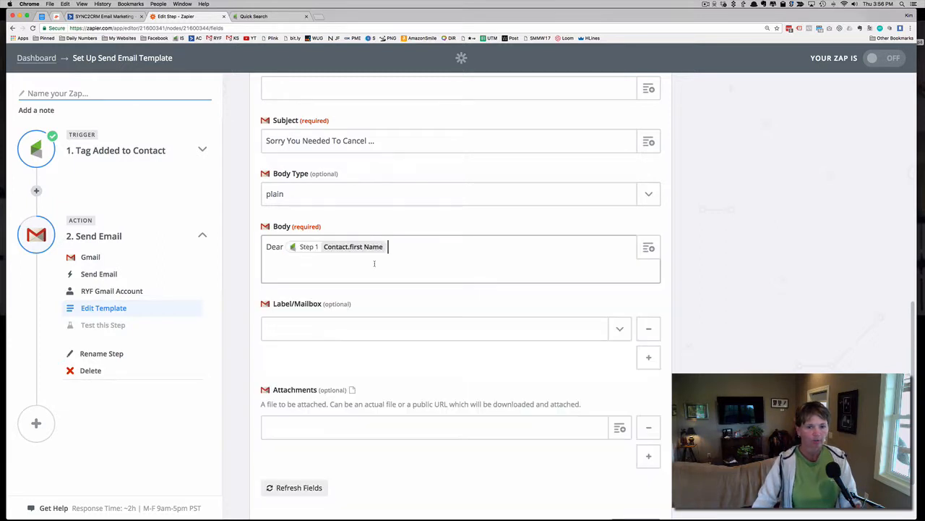
type(",")
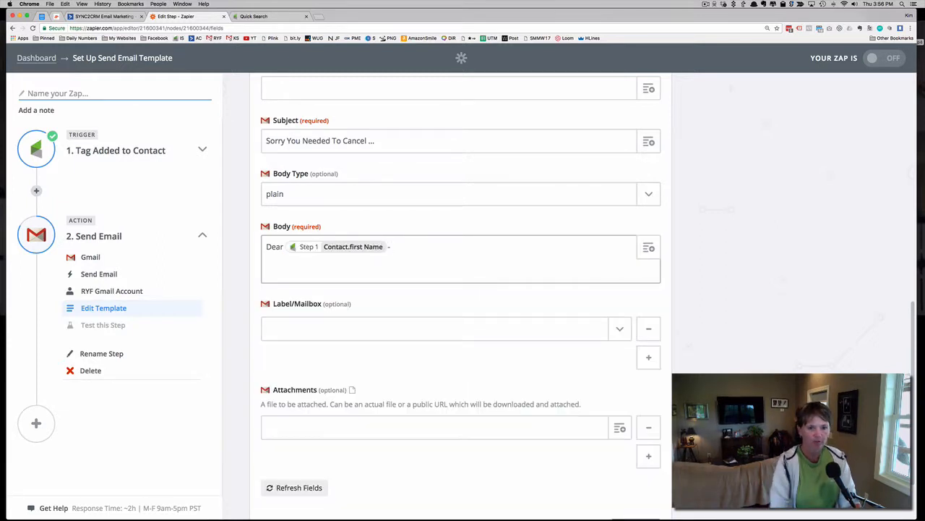
key("Return")
key("Return")
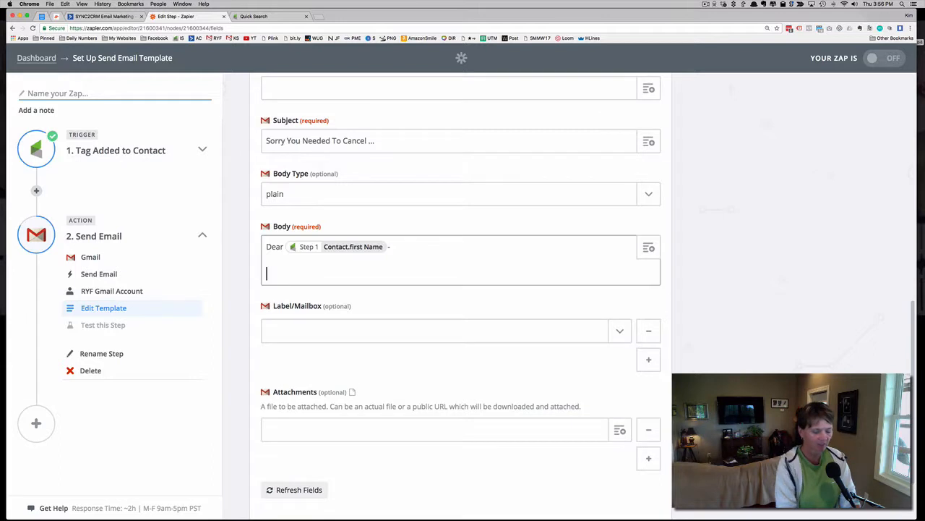
Add a placeholder paragraph starting "Dessert ice cream cake" to the body and close with "Warmest Regards," and the sender's first name directly below
type(",lorem")
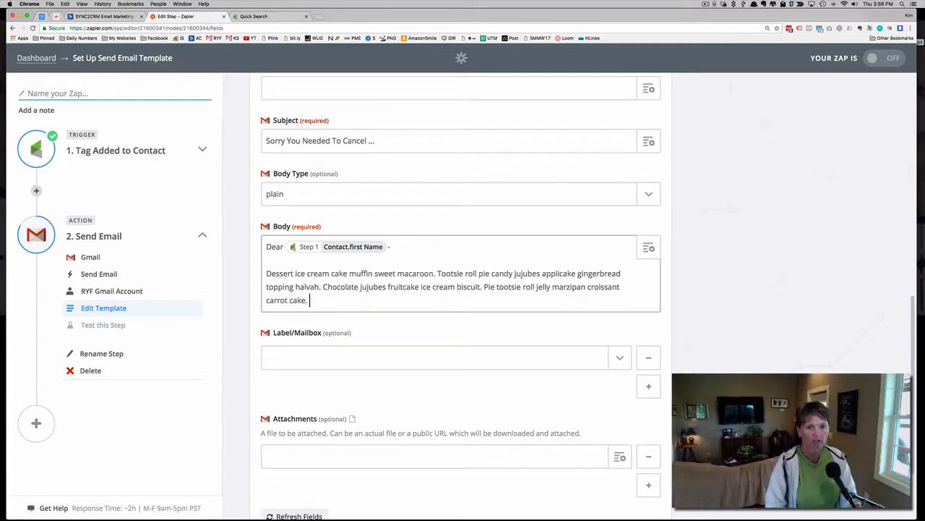
key("Return")
key("Return")
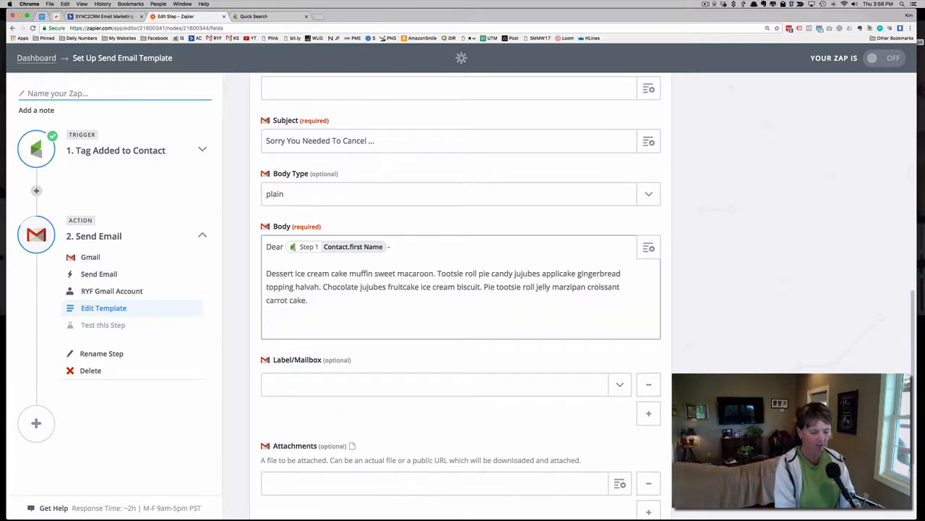
type(",w")
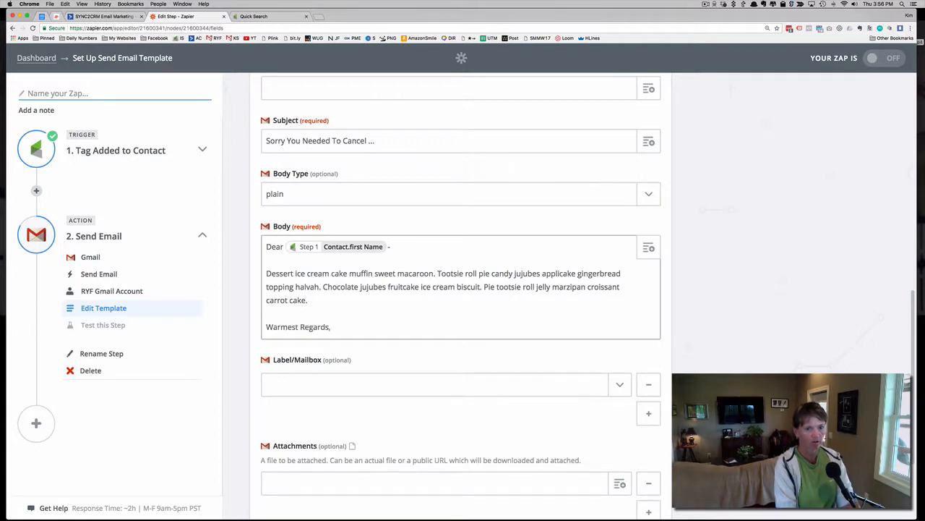
key("Return")
key("Return")
type("Kim")
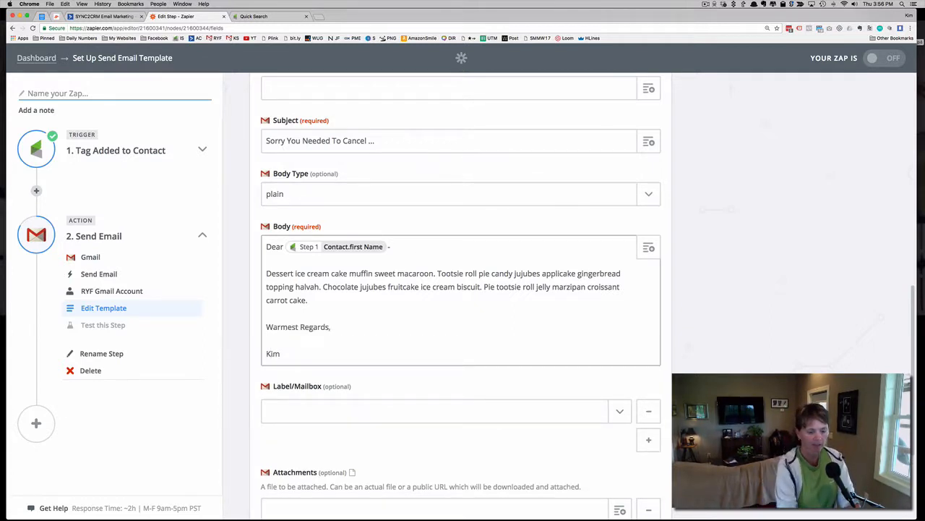
key("BackSpace")
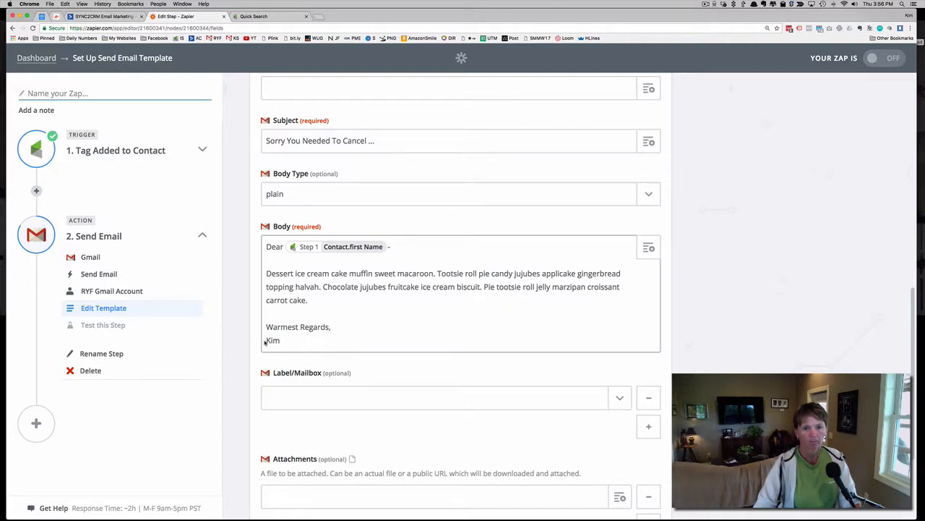
left_click(289, 341)
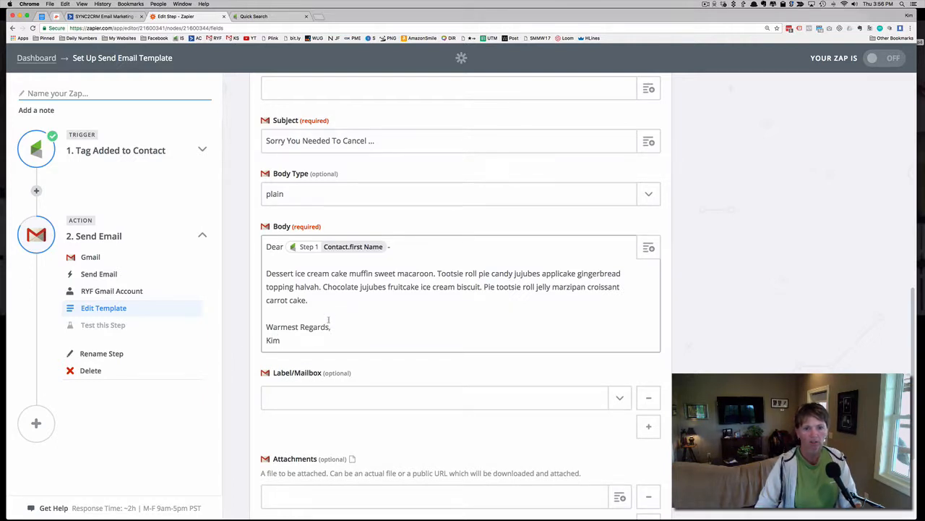
scroll(328, 319, "down", 3)
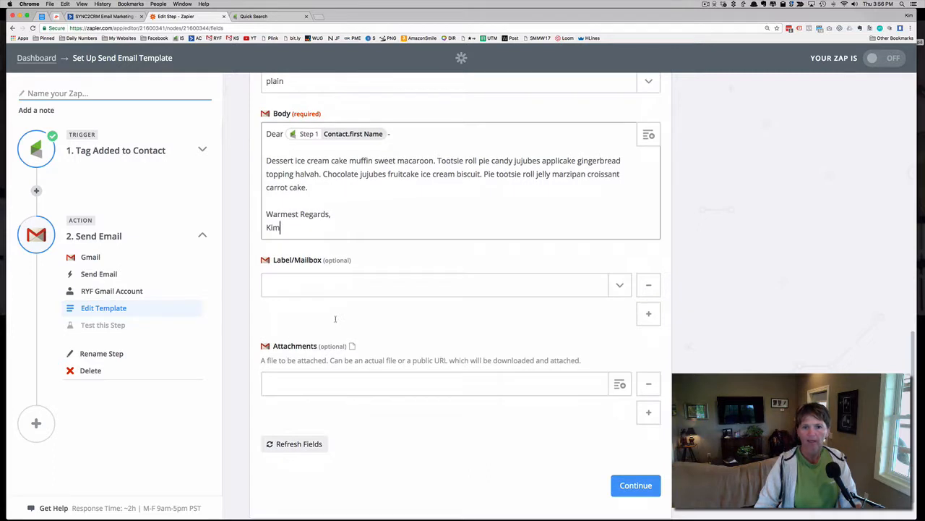
Send the Gmail test email from the completed template and finish the Zap's step setup
scroll(427, 287, "down", 1)
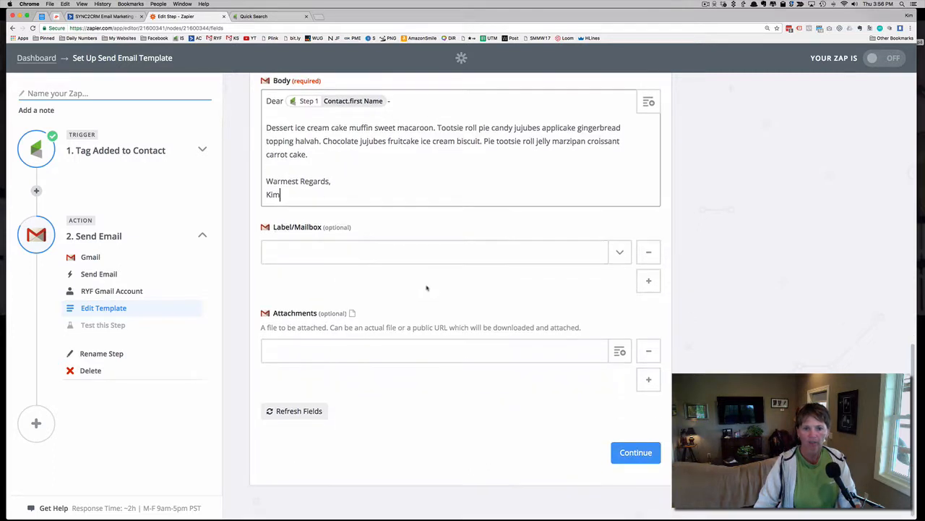
left_click(641, 456)
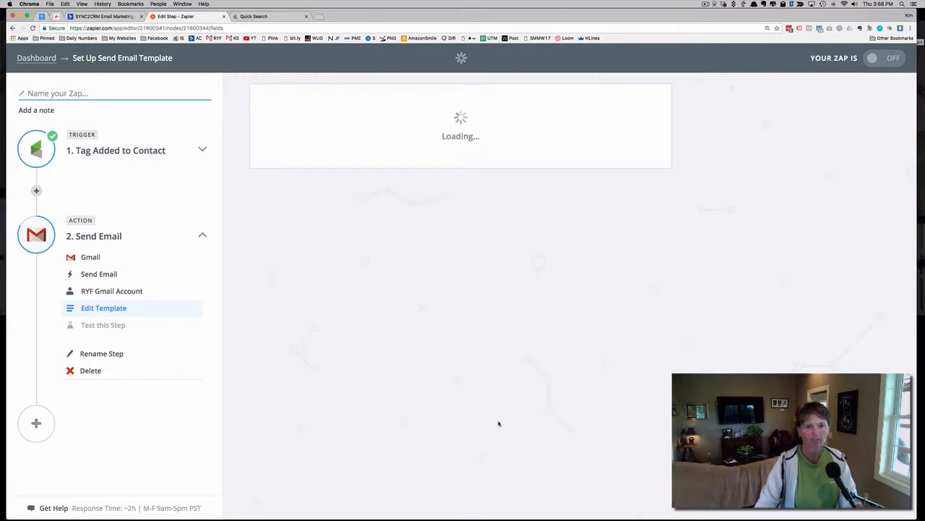
scroll(503, 288, "down", 2)
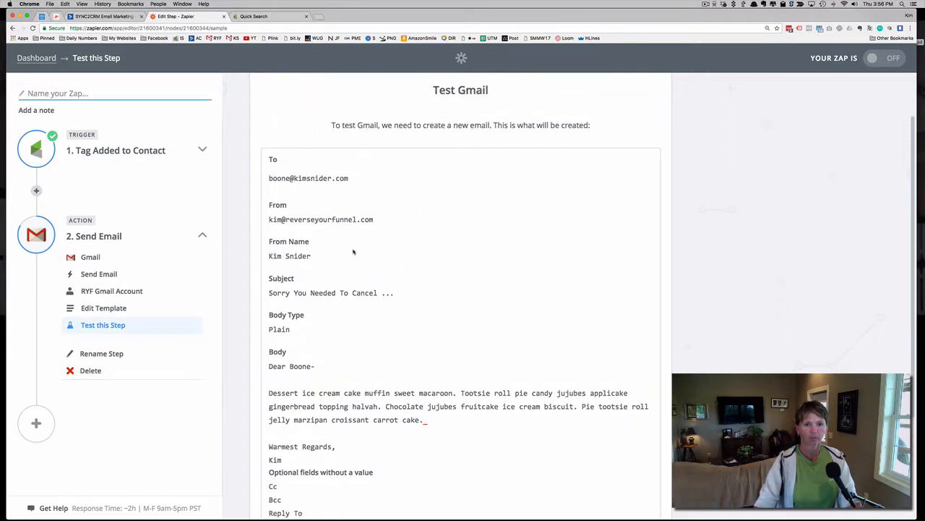
scroll(394, 237, "down", 2)
scroll(393, 237, "down", 1)
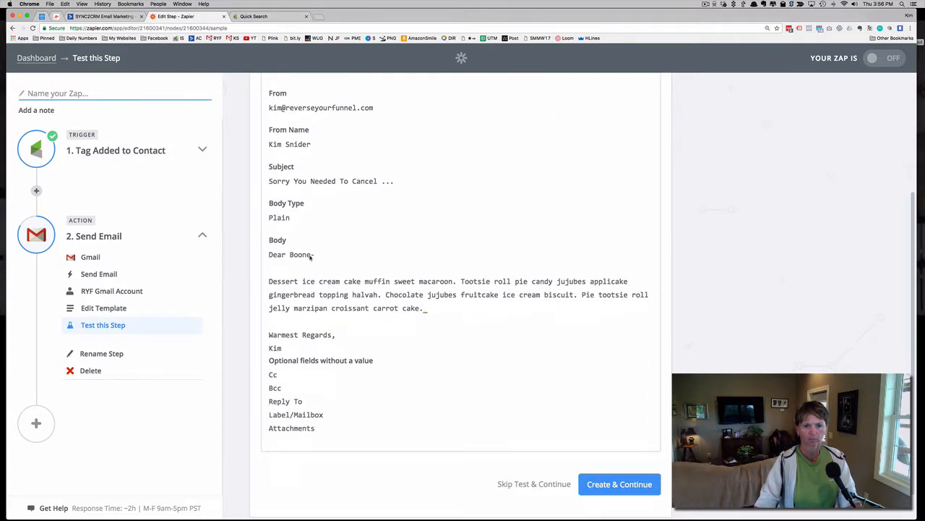
scroll(451, 309, "down", 1)
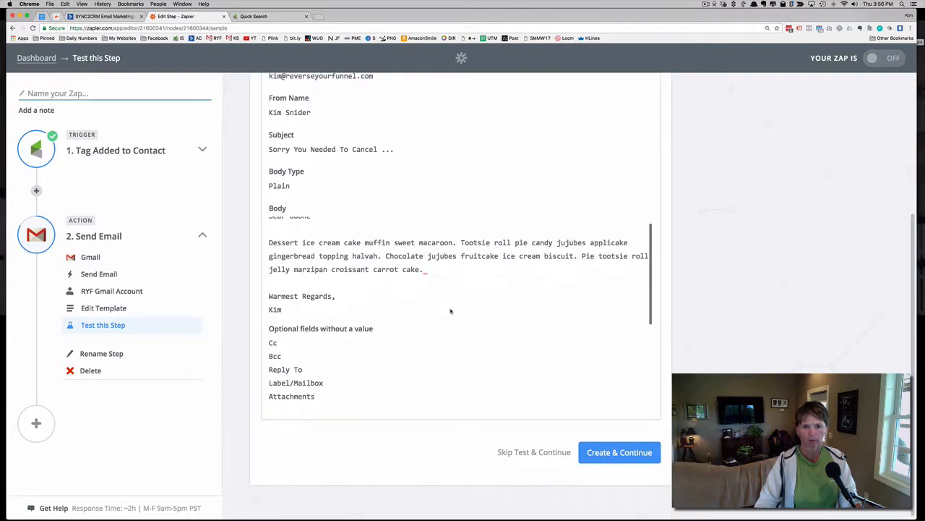
left_click(611, 453)
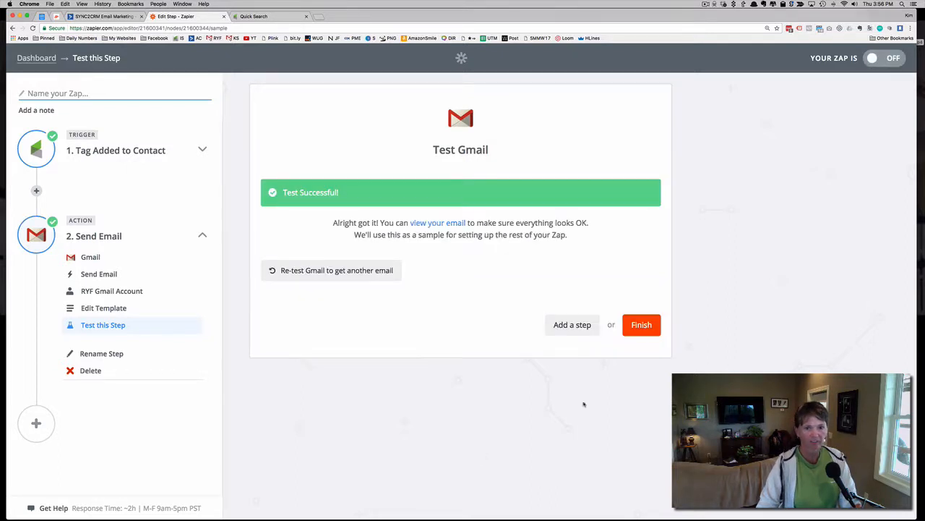
left_click(455, 224)
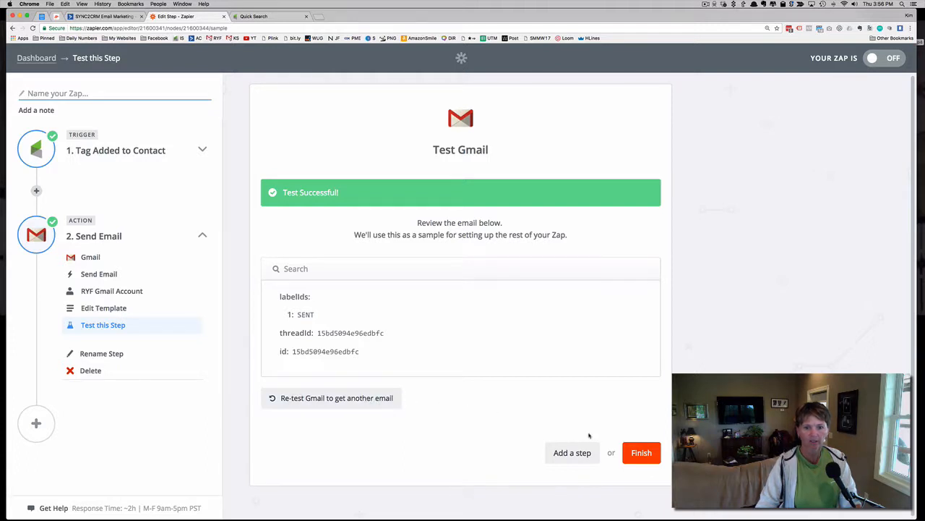
left_click(654, 452)
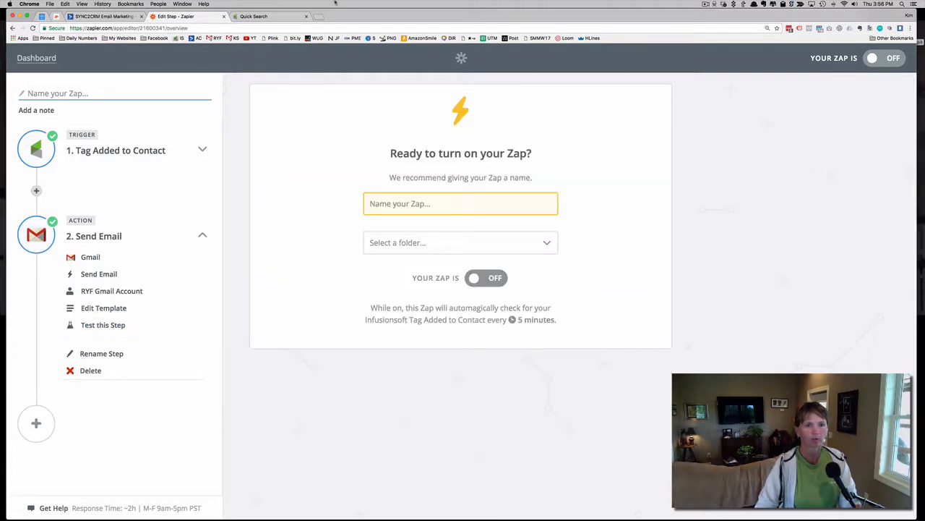
Open the recipient's Gmail inbox in a new tab and examine the body of the "Sorry You Needed To Cancel ..." email
left_click(318, 17)
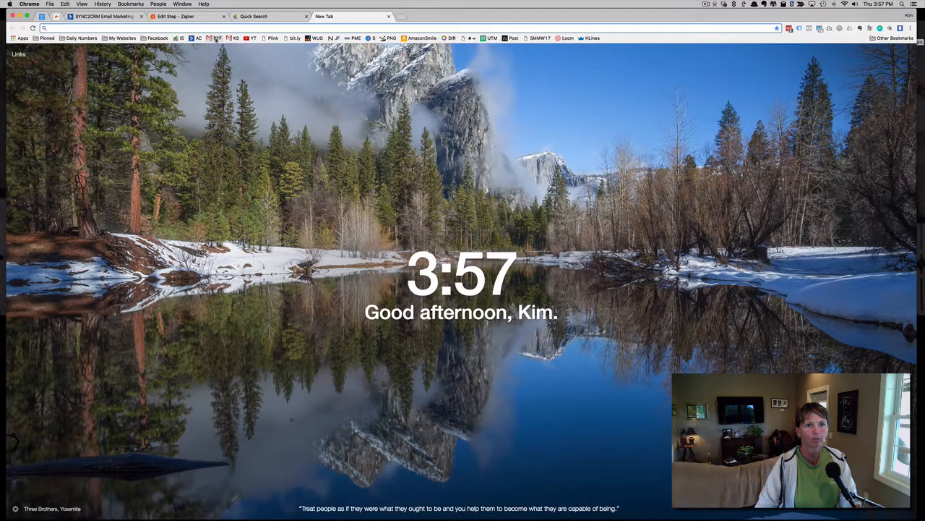
left_click(233, 38)
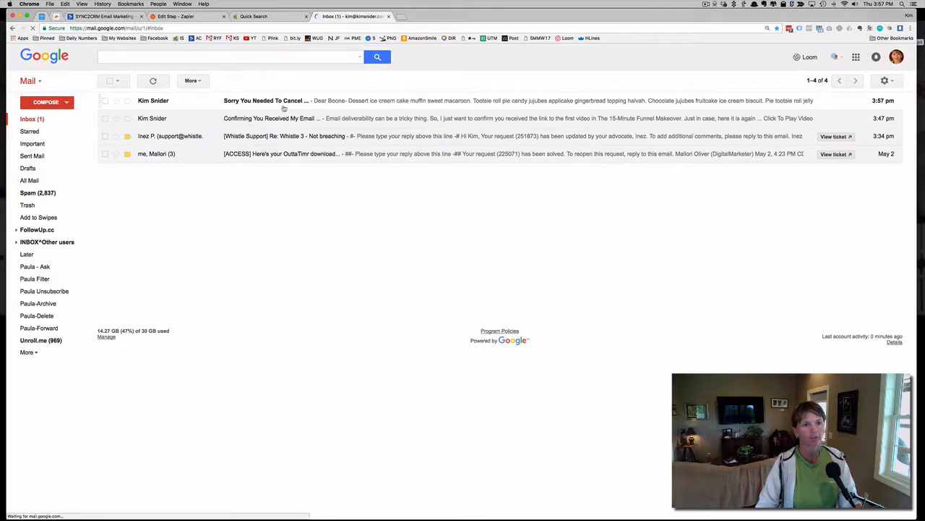
left_click(325, 108)
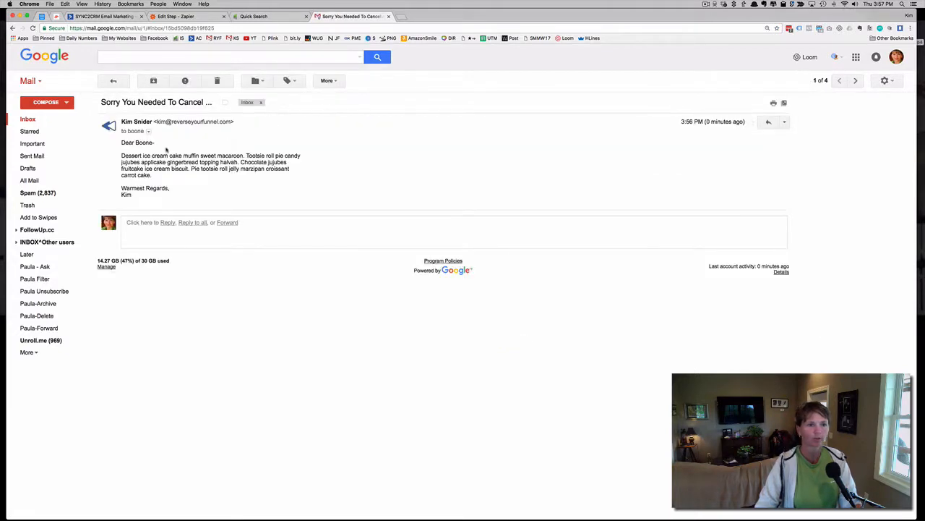
left_click_drag(122, 143, 139, 197)
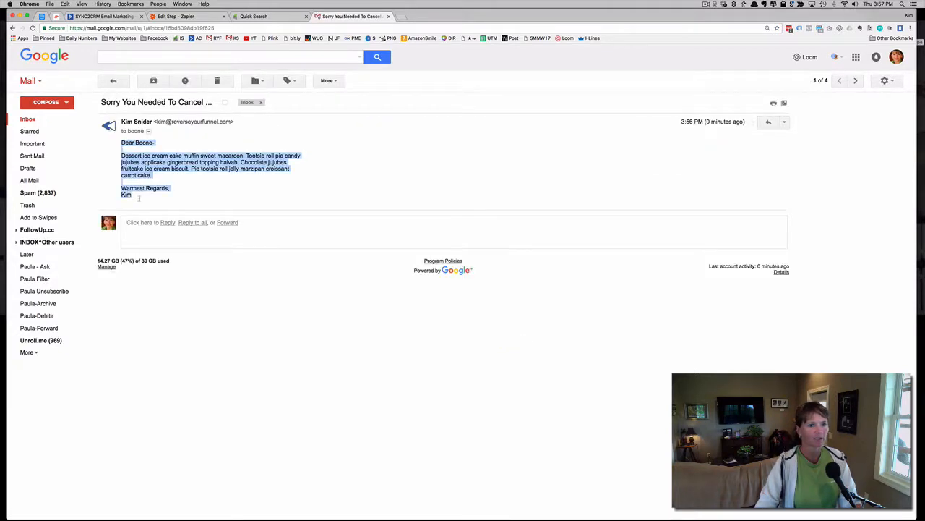
left_click(186, 154)
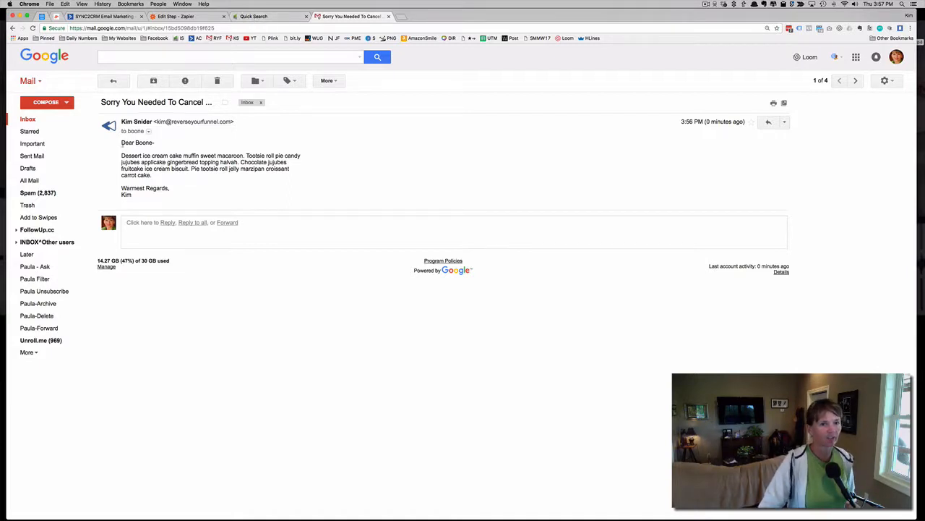
left_click_drag(121, 142, 145, 192)
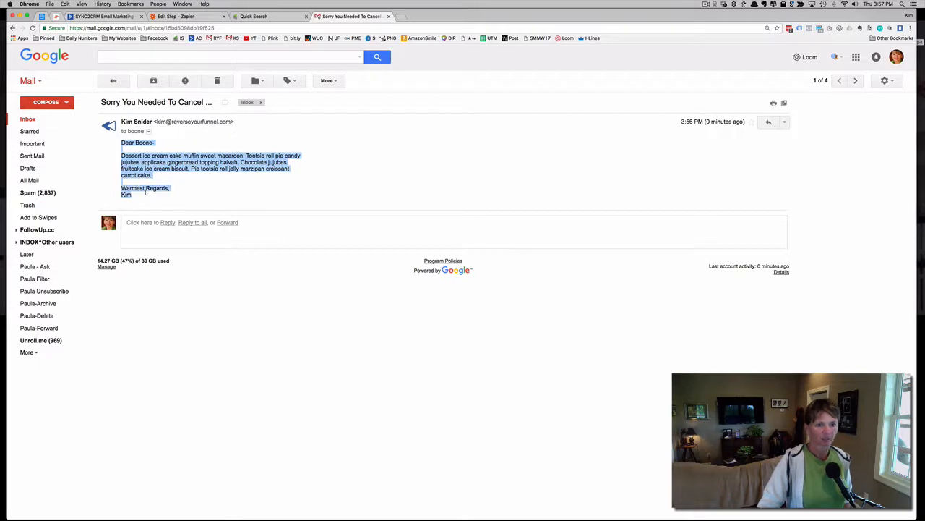
left_click(165, 172)
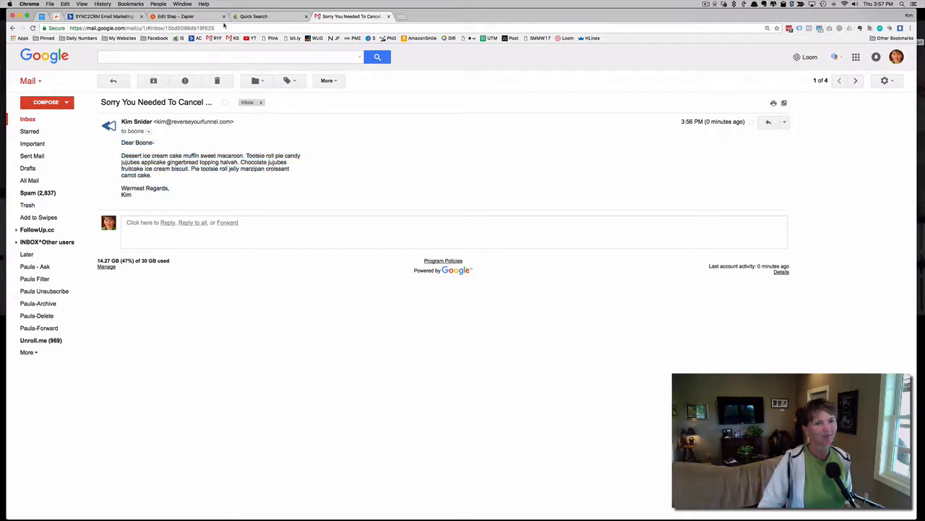
Switch to Infusionsoft and open the Campaign Builder's list of campaigns
left_click(187, 17)
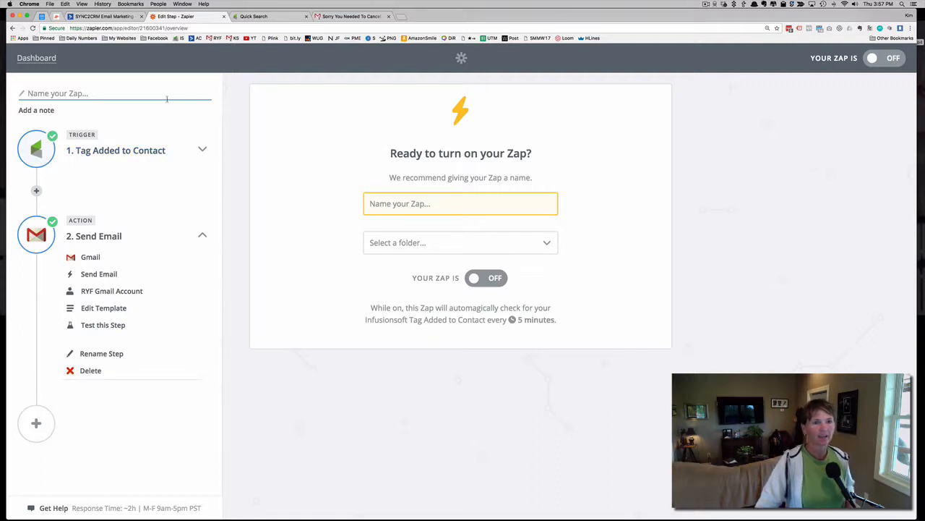
left_click(123, 16)
left_click(261, 16)
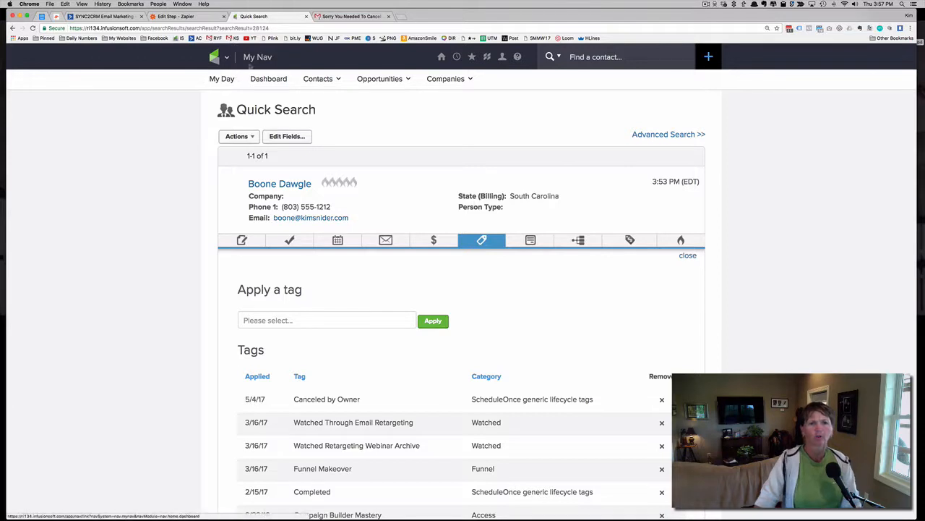
left_click(227, 58)
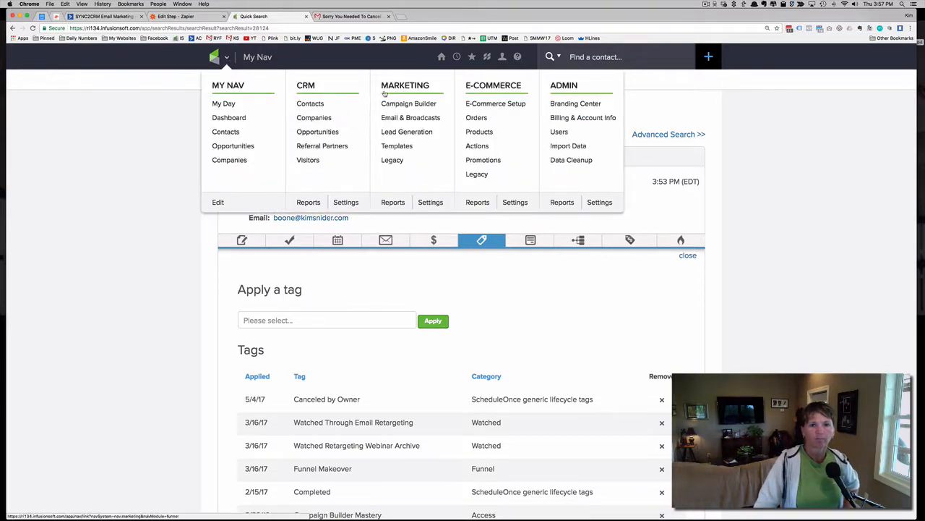
left_click(409, 104)
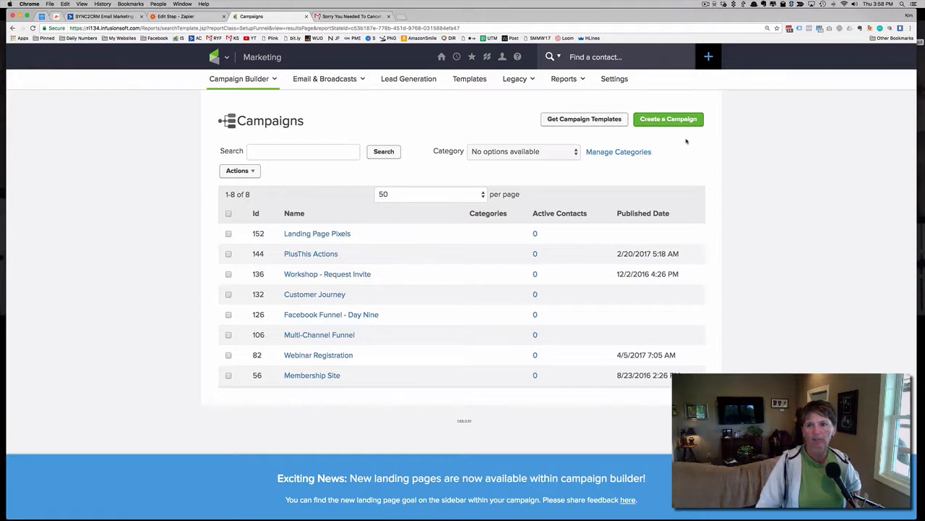
Create a new campaign named "Cacnell Request Recv'd"
left_click(663, 122)
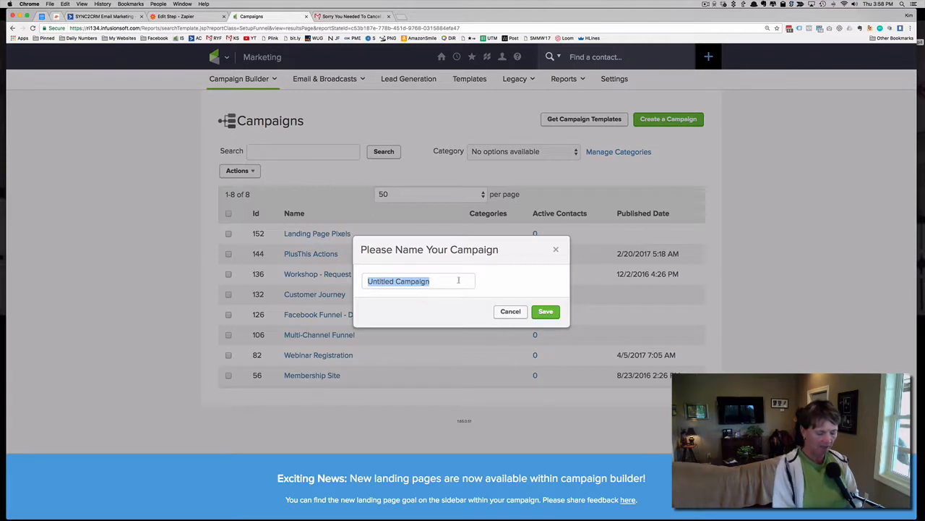
type("C")
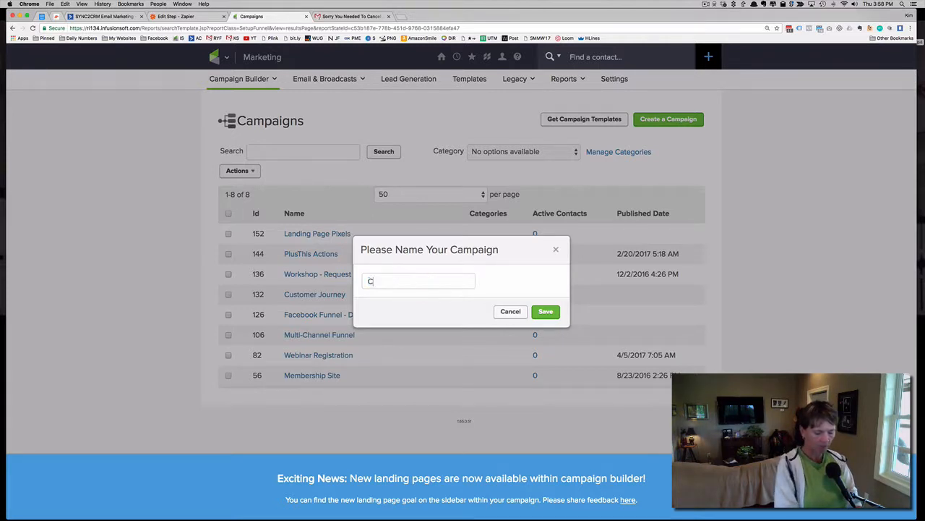
type("acnell Req")
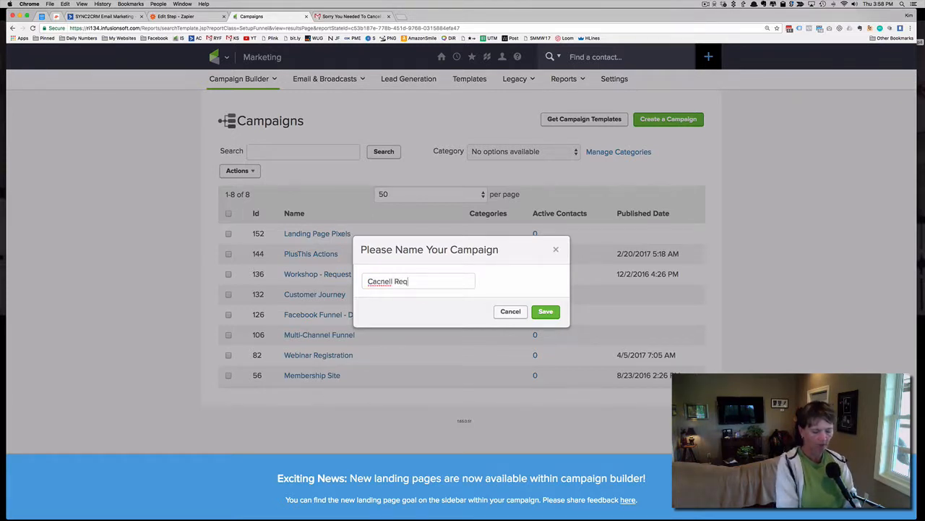
type("uest Rec")
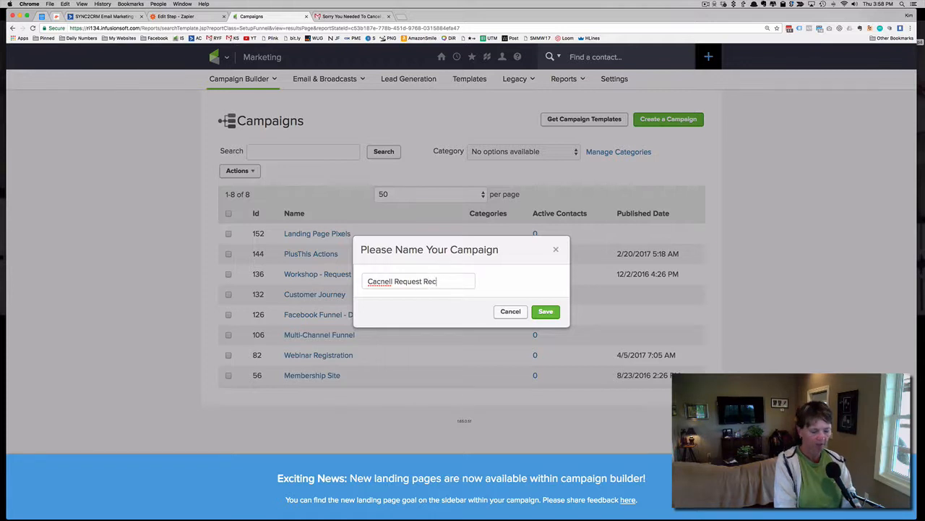
type("v")
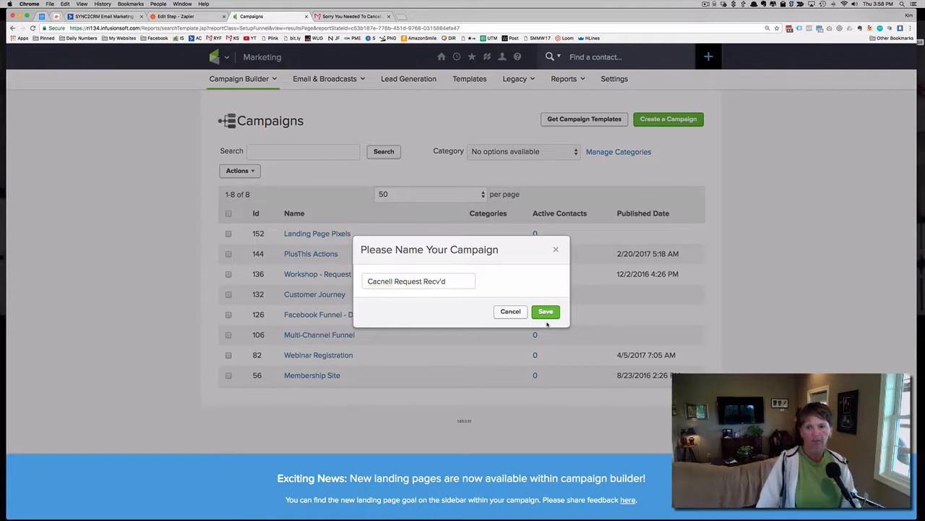
type("'d")
left_click(545, 312)
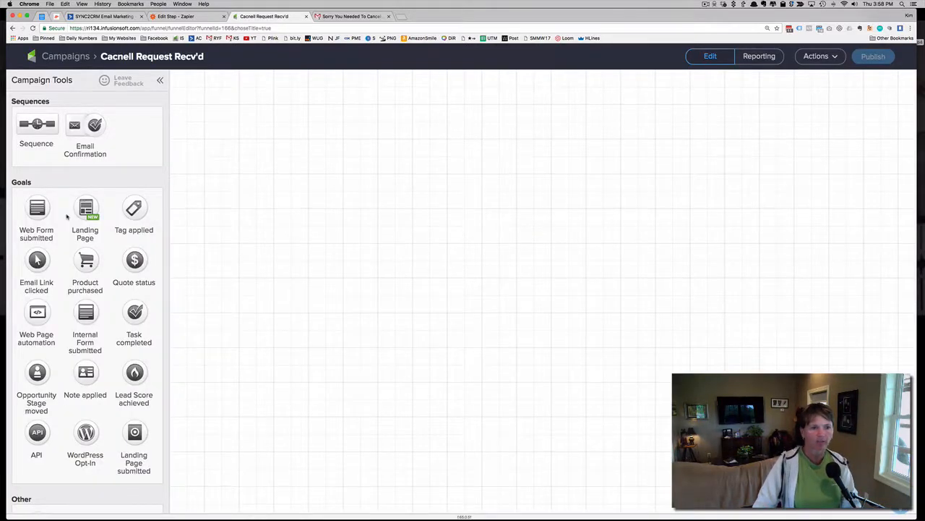
Add a Web Form submitted goal to the campaign canvas, mark its form as Ready and return to the campaign
left_click_drag(32, 214, 303, 224)
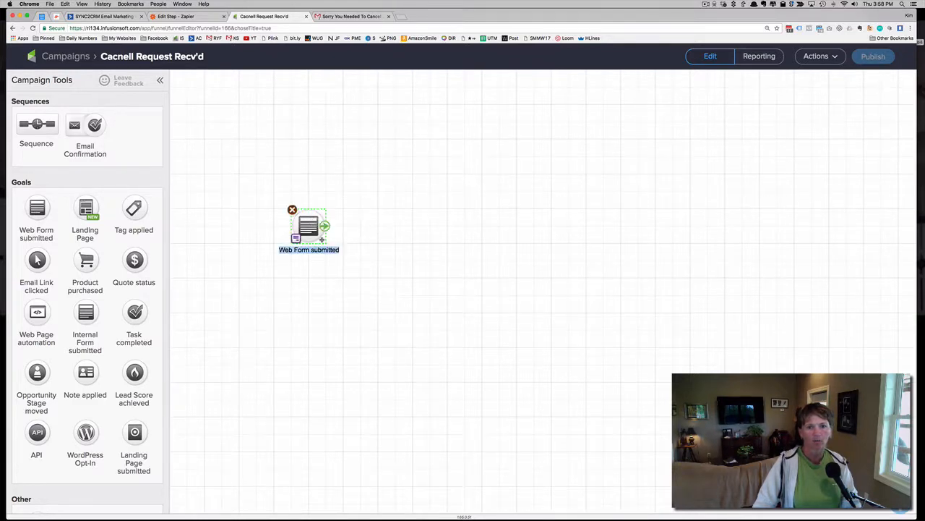
left_click(307, 225)
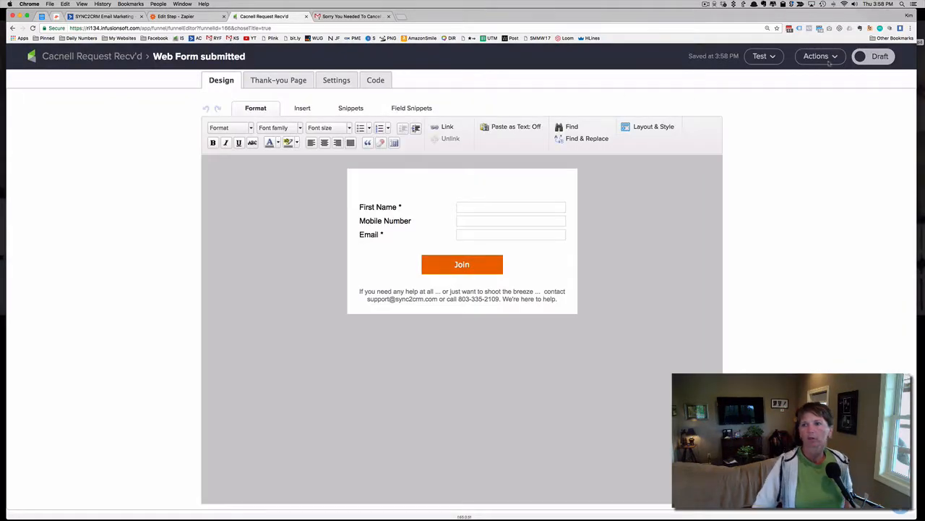
left_click(875, 56)
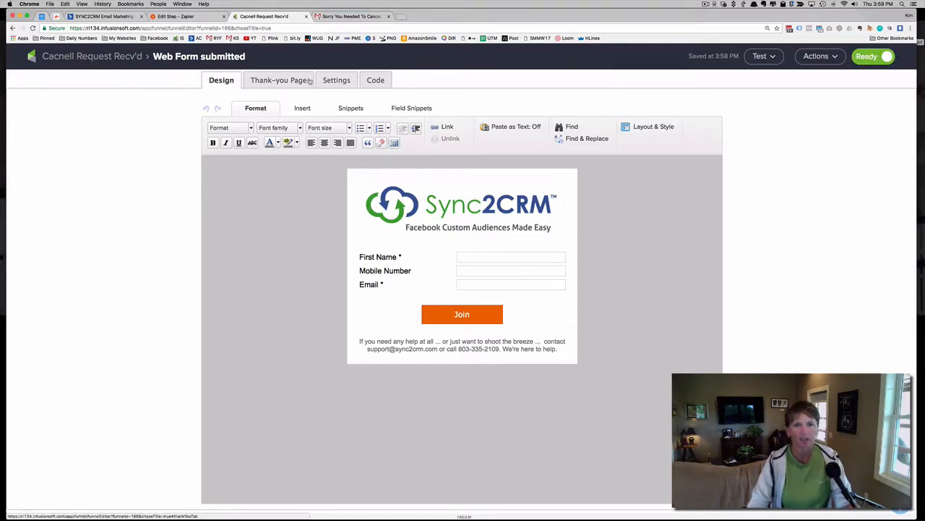
left_click(122, 58)
Rename the web form goal as "Cancel Form"
left_click(309, 250)
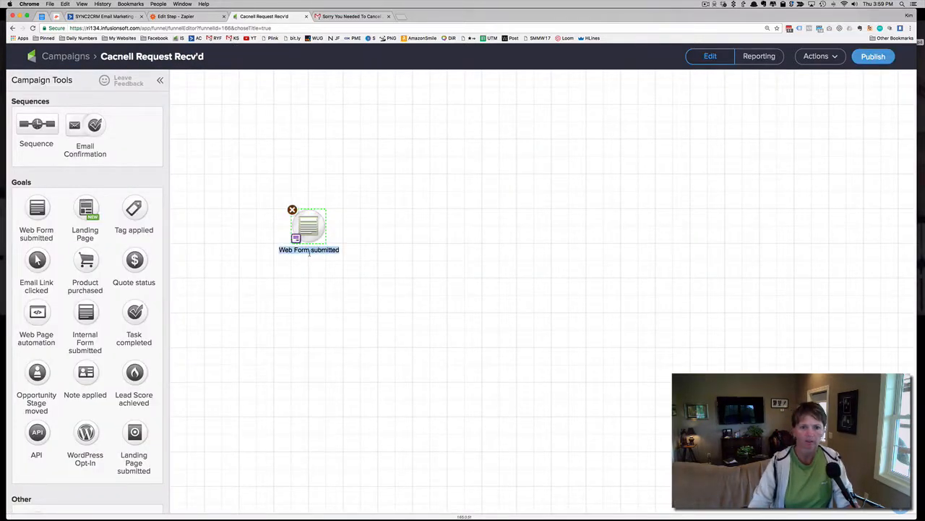
type("Cancel Form")
left_click(399, 289)
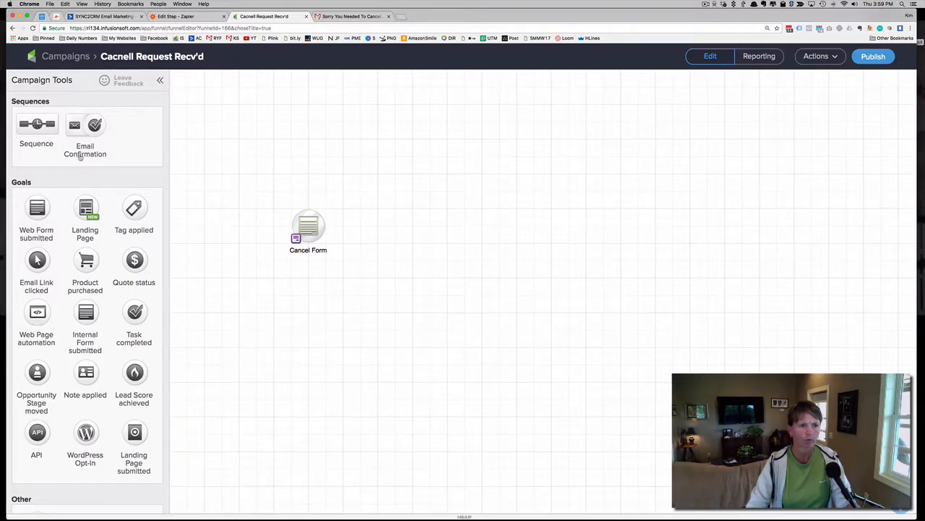
Connect a new sequence to the Cancel Form goal and open that sequence for editing
left_click_drag(55, 128, 388, 216)
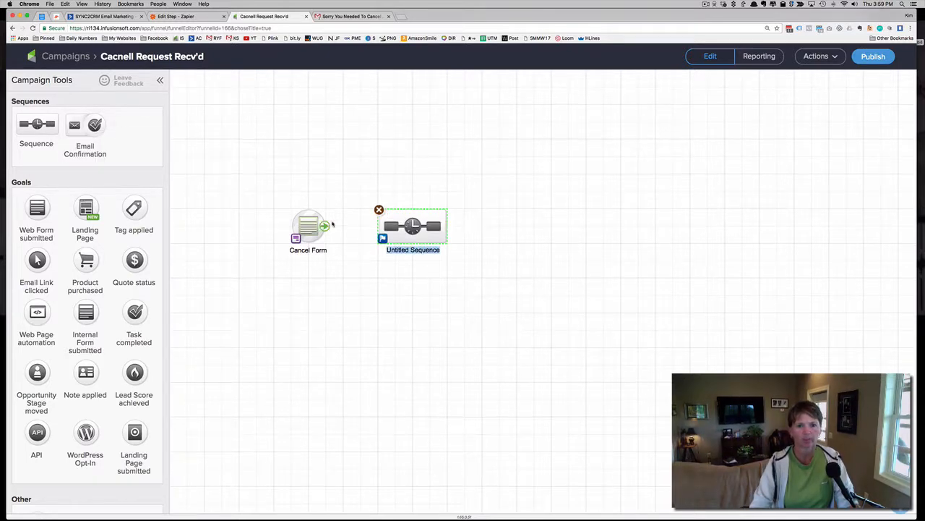
left_click_drag(326, 225, 412, 227)
double_click(412, 226)
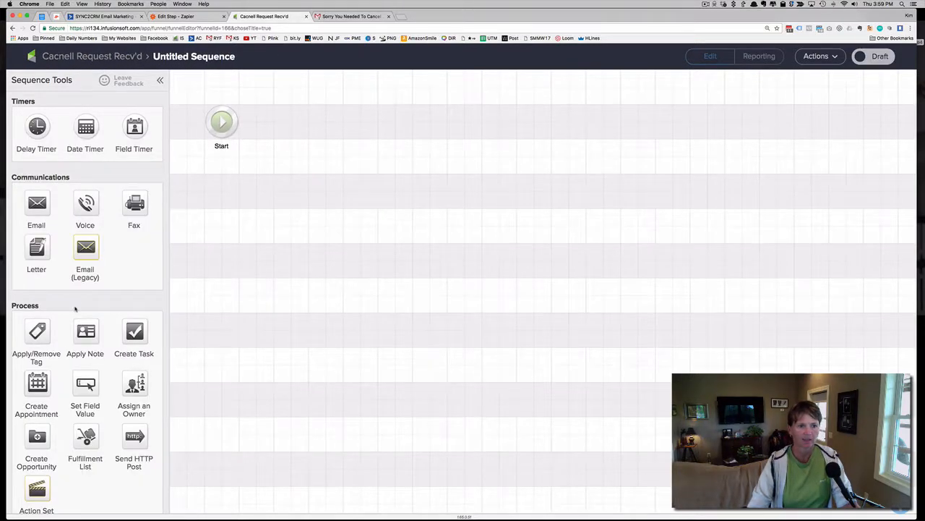
Add an Apply/Remove Tag step after Start that applies the "ScheduleOnce generic lifecycle tags -> Canceled by Owner" tag, and save it
left_click_drag(40, 333, 308, 121)
double_click(304, 125)
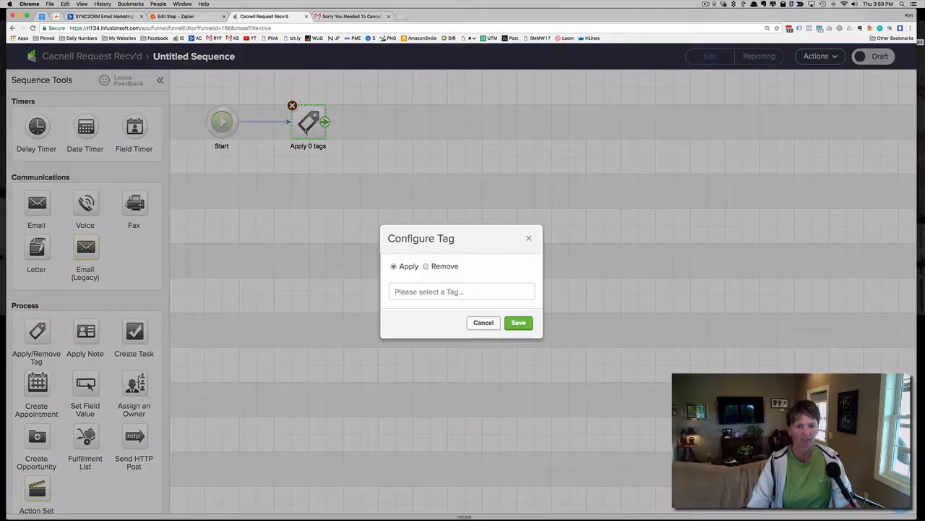
left_click(440, 293)
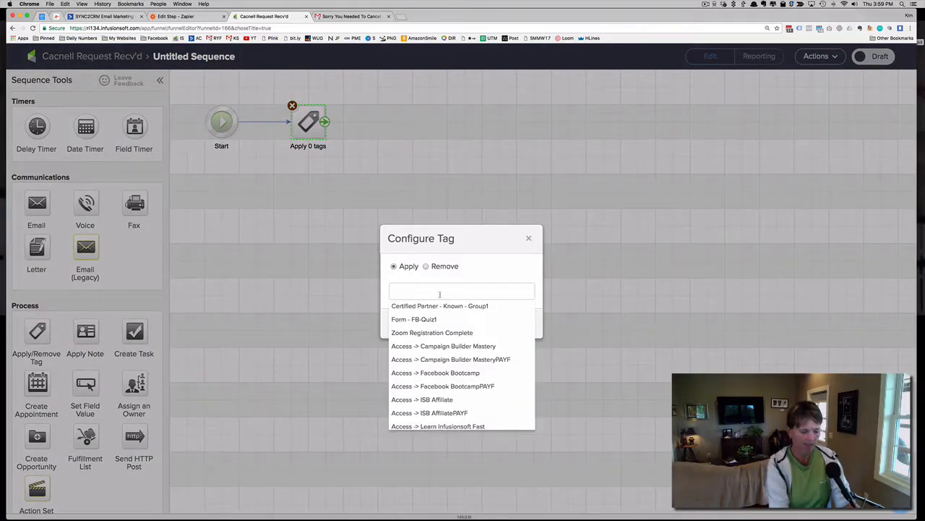
type("Canc")
left_click(483, 309)
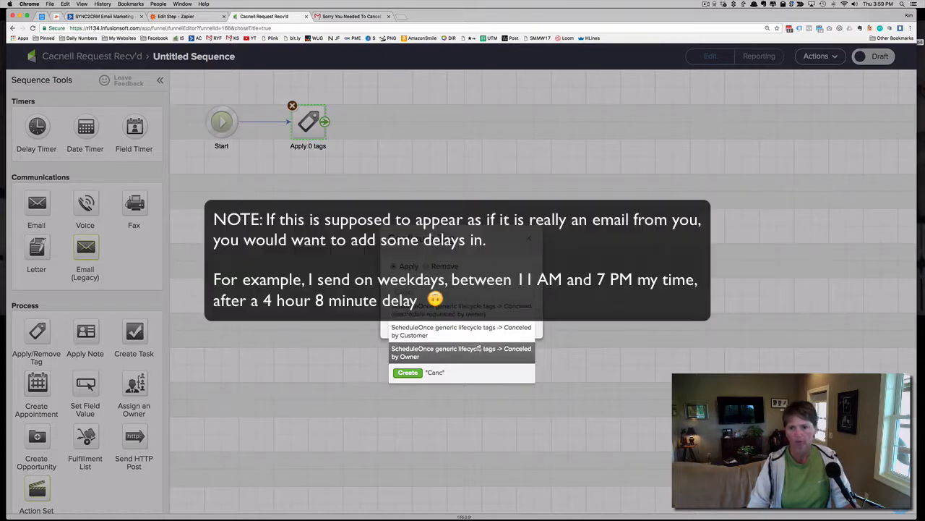
left_click(522, 334)
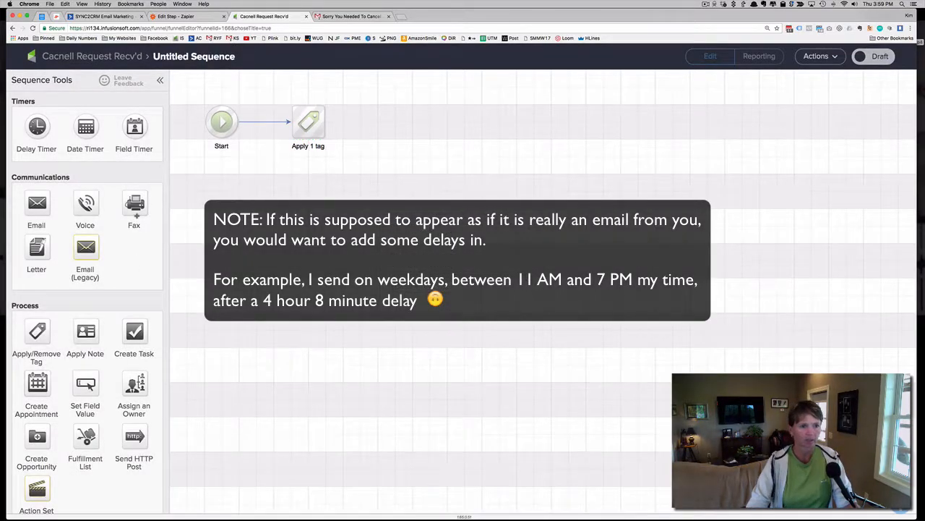
Add a canvas note reading "When applied, triggers Zap, which sends email from" plus the sender's first name, and mark the sequence as Ready
scroll(72, 365, "down", 3)
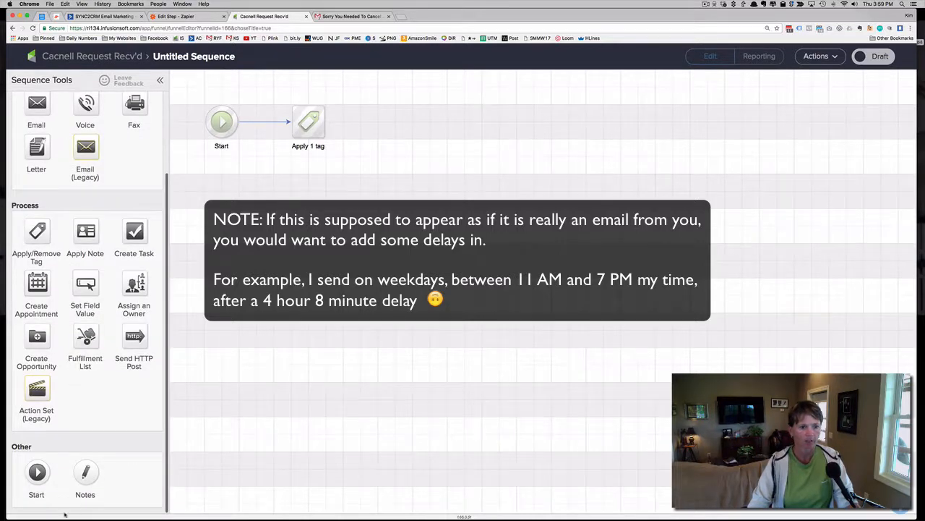
left_click_drag(326, 210, 433, 124)
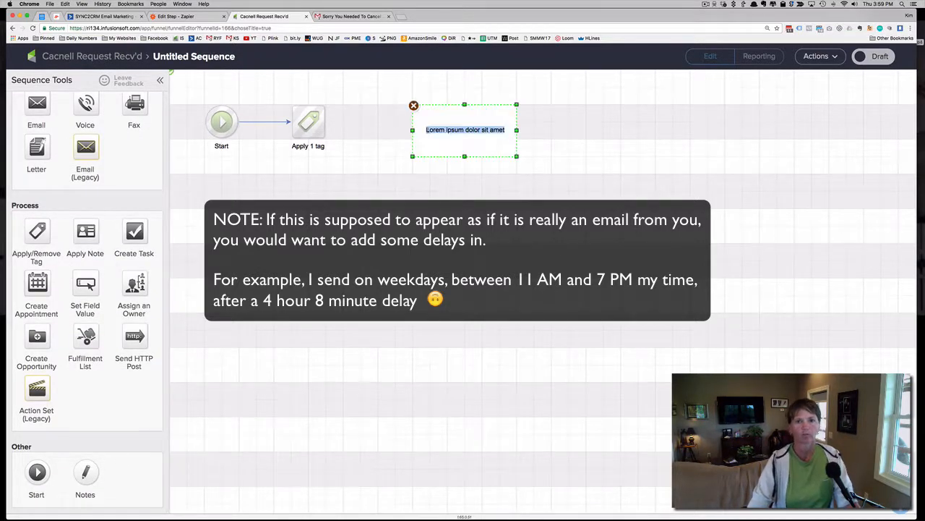
type("When applied,")
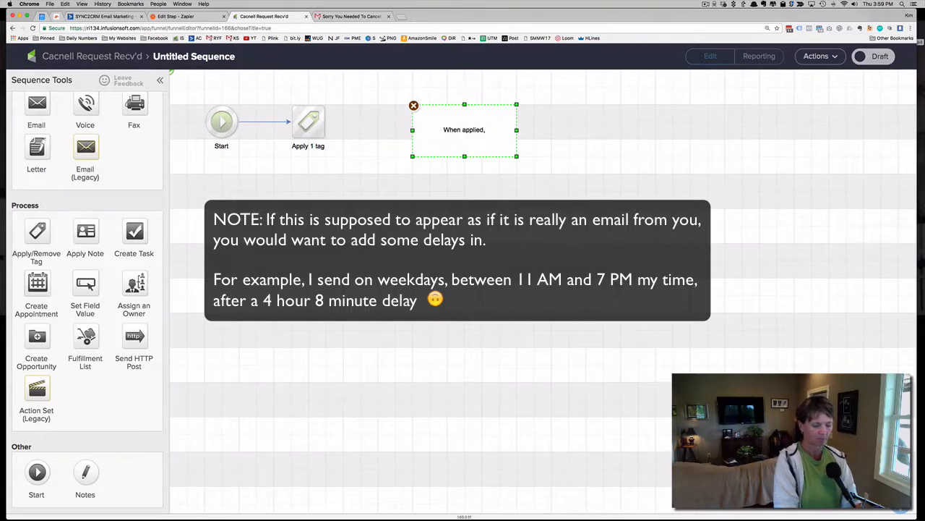
type(" trig")
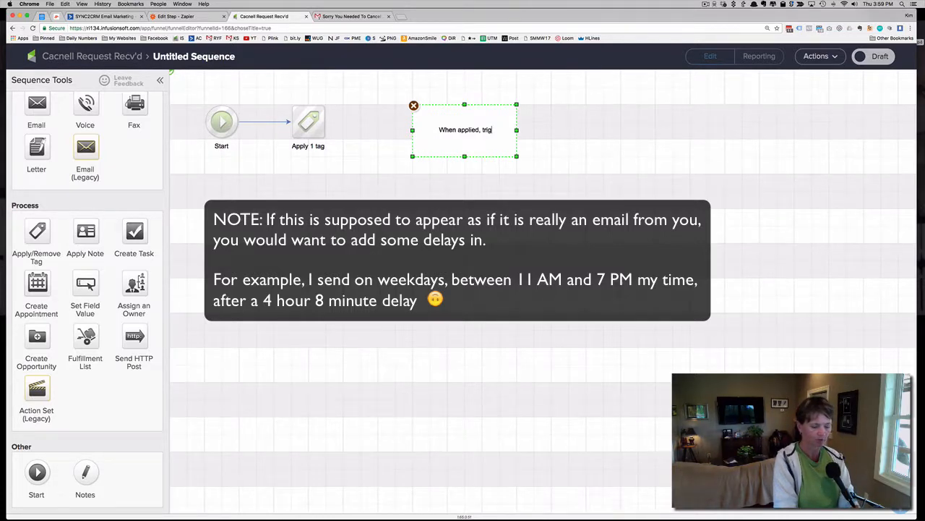
type("gers Za")
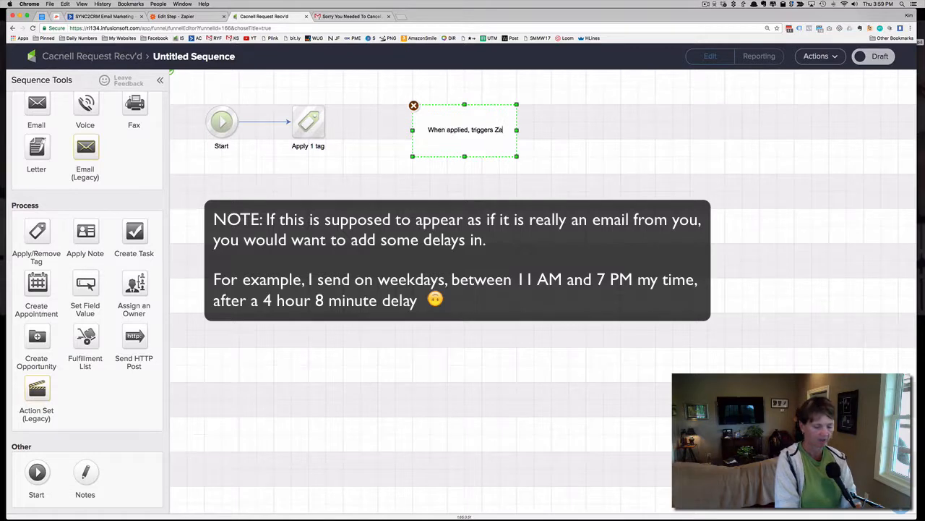
type("p, which sen")
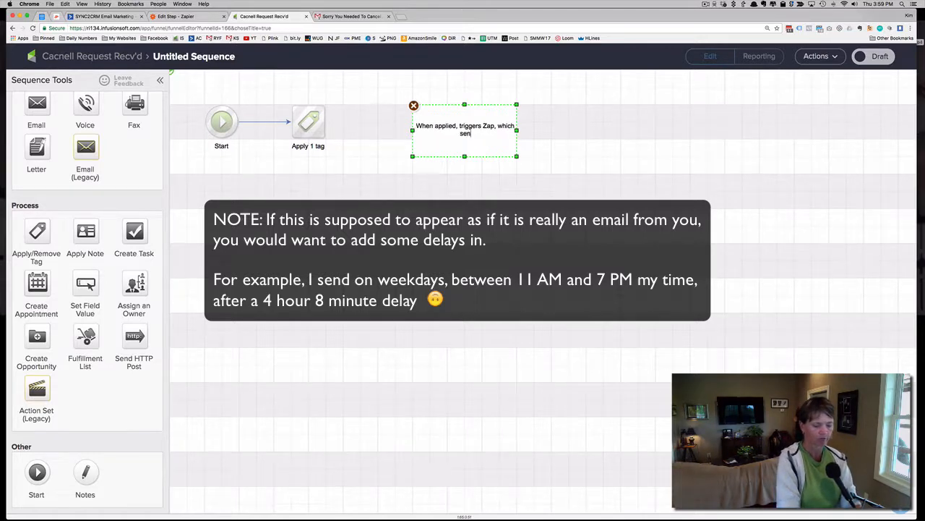
type("ds email f")
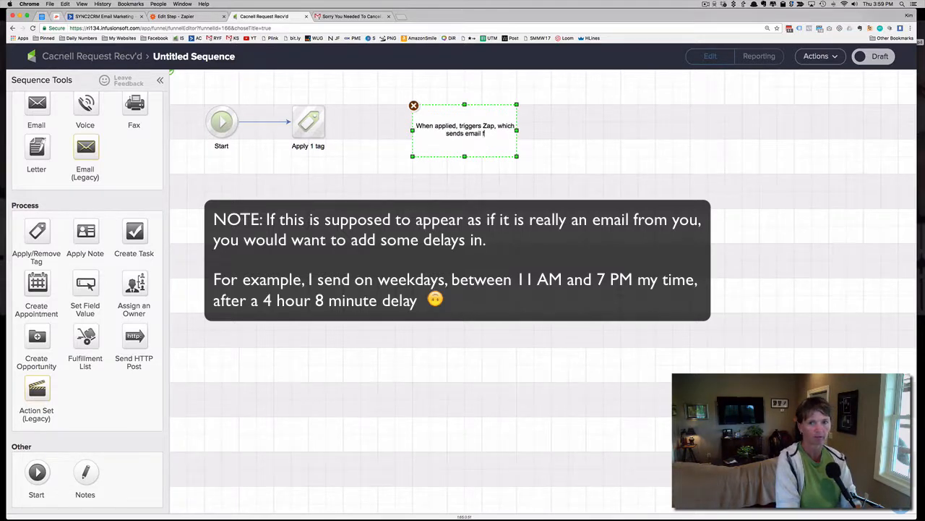
type("rom Kim")
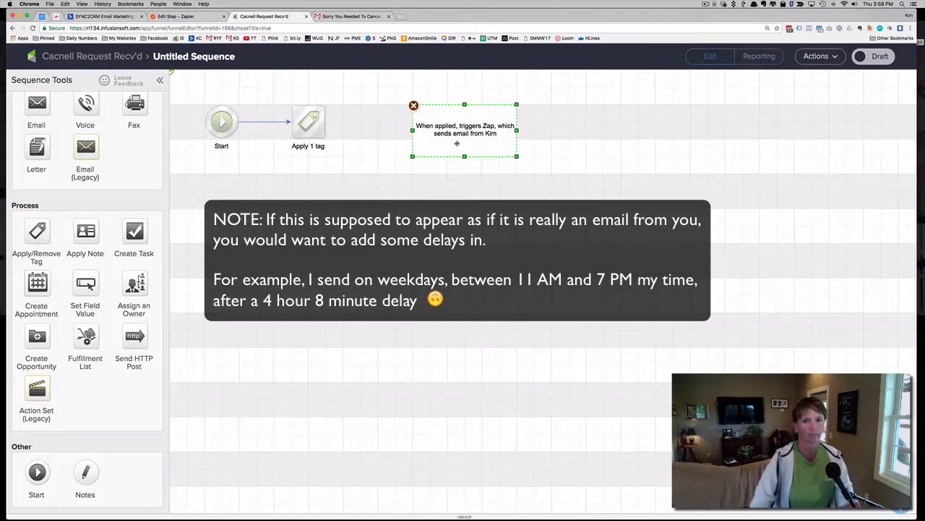
left_click(437, 98)
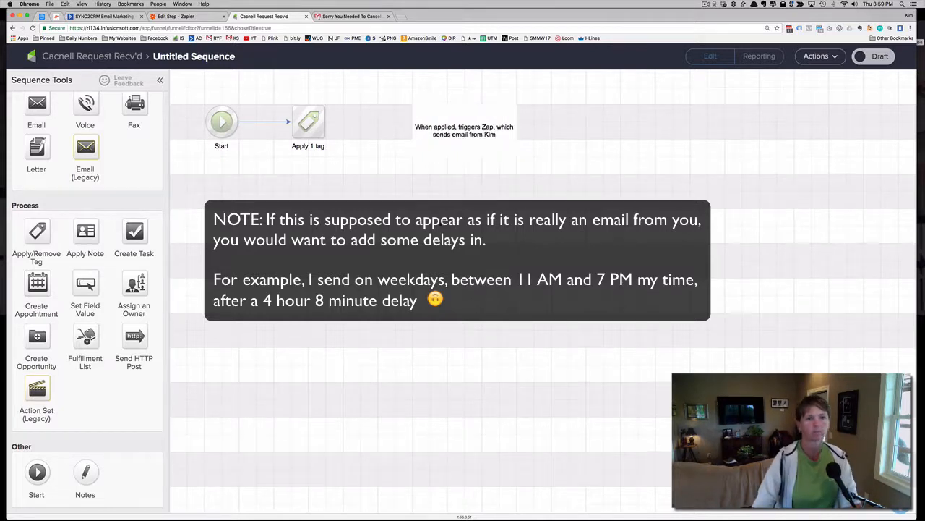
left_click(882, 57)
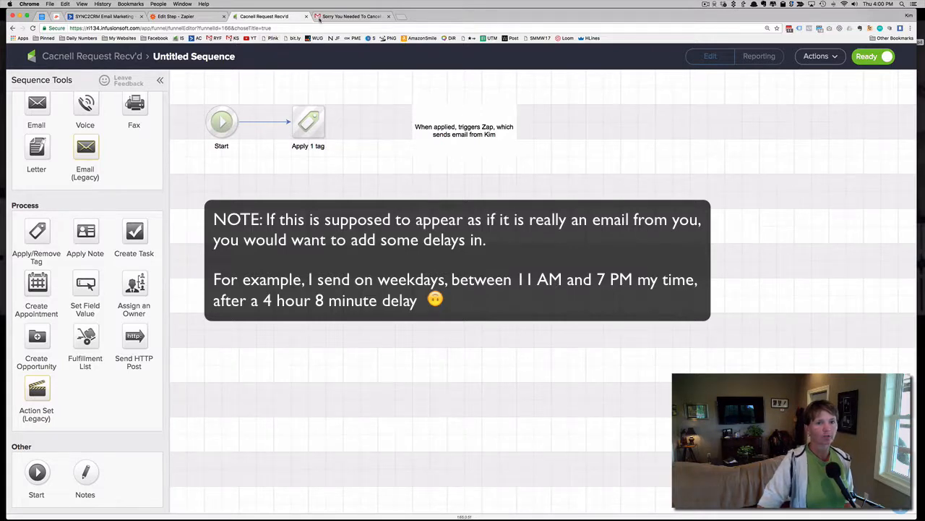
Switch to the Zap editor in Zapier, name the Zap "Cancel from me" and turn it on
left_click(342, 16)
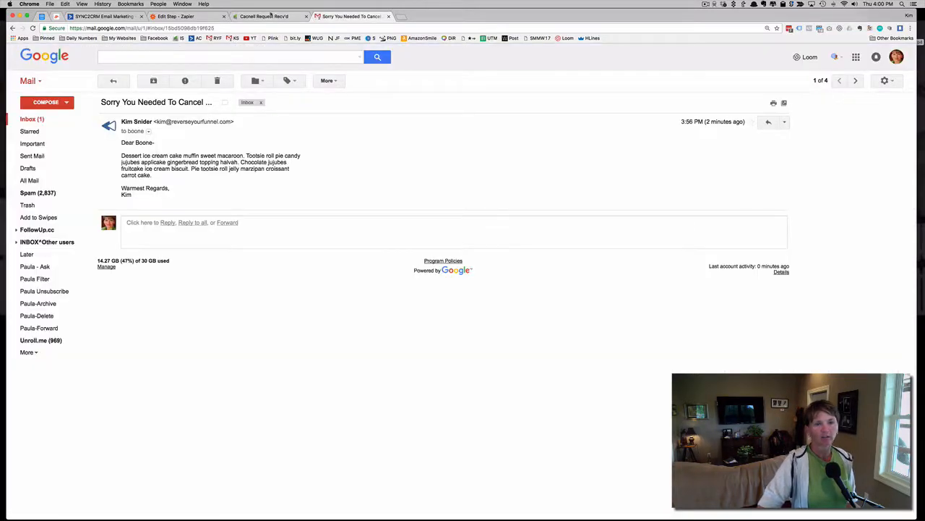
left_click(186, 16)
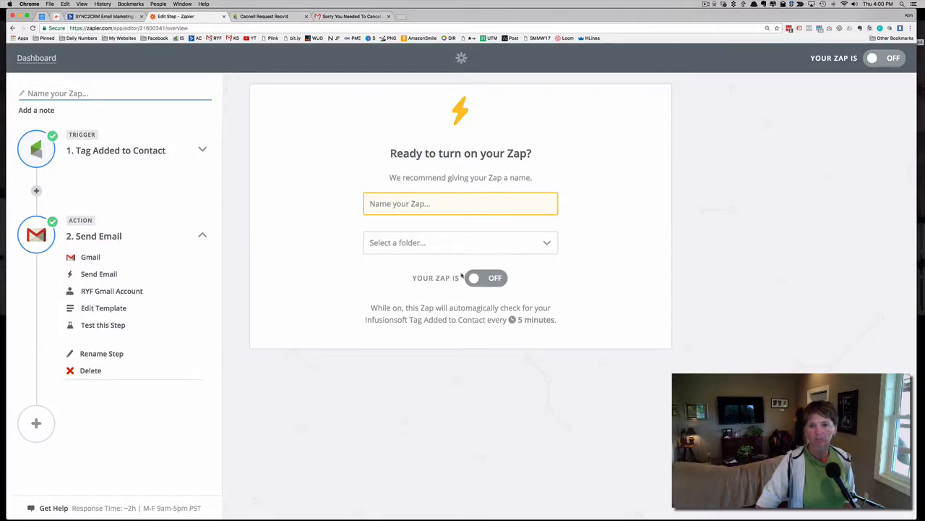
left_click(456, 203)
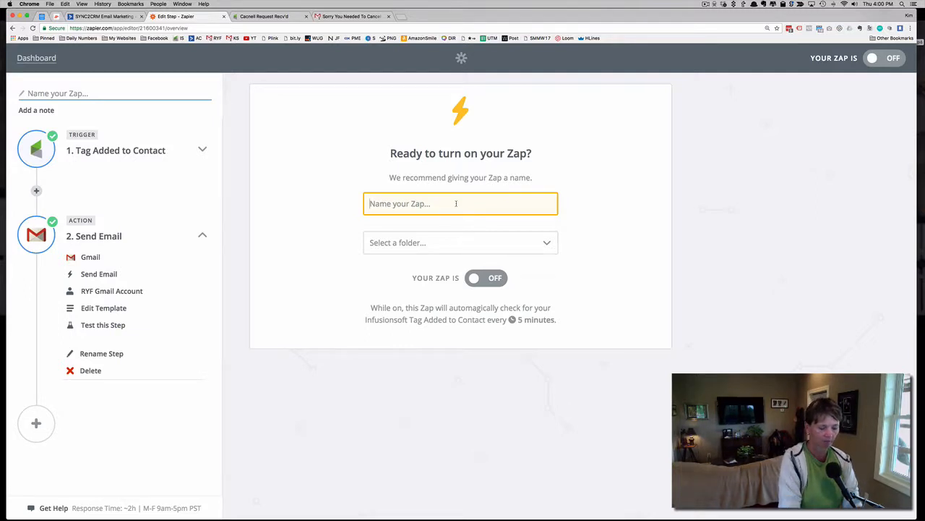
type("Cancel from me")
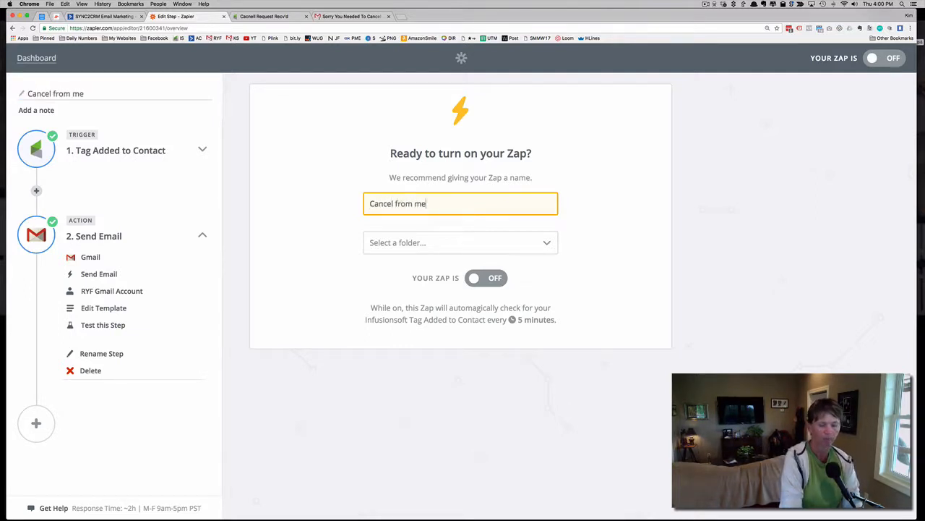
left_click(484, 281)
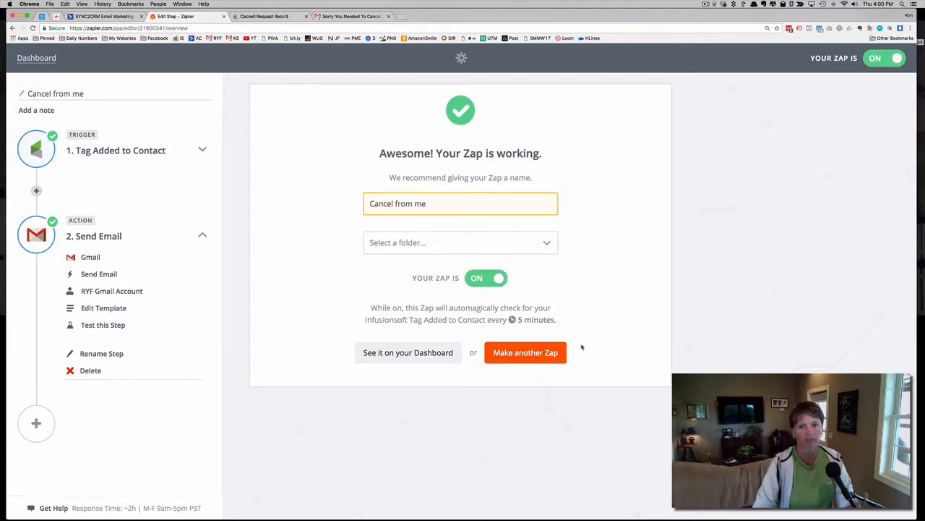
Open the Zapier dashboard and look through the Home folder's list of Zaps, including the "Cancel from me" entry
left_click(427, 354)
scroll(459, 257, "down", 3)
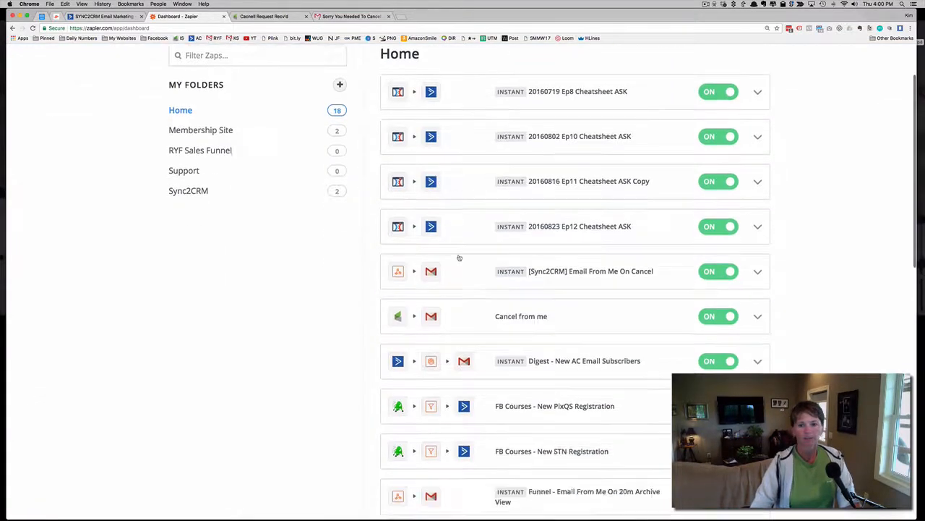
scroll(459, 257, "down", 10)
scroll(570, 244, "up", 15)
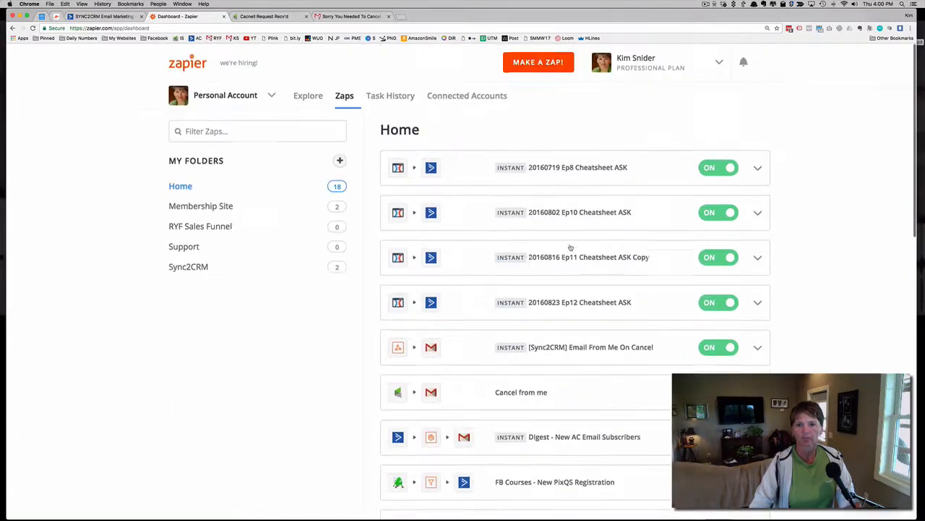
scroll(570, 248, "down", 5)
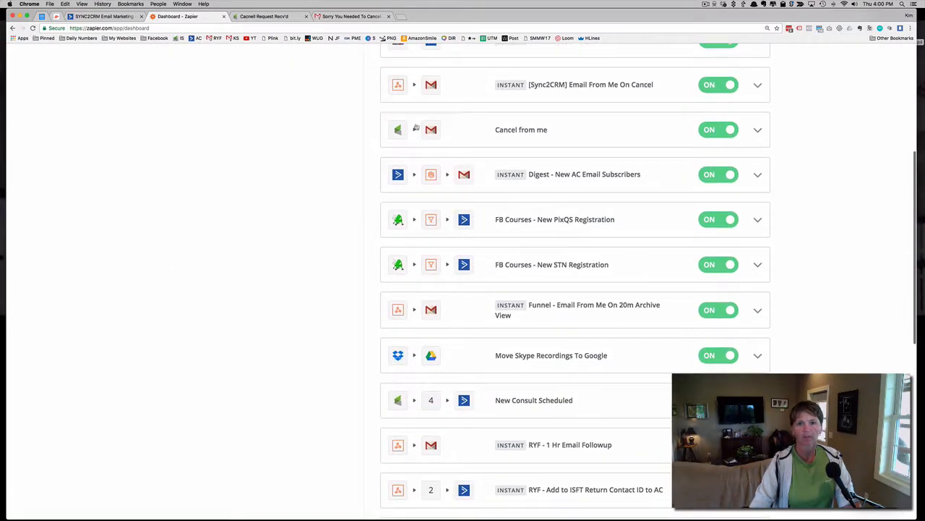
scroll(459, 140, "up", 5)
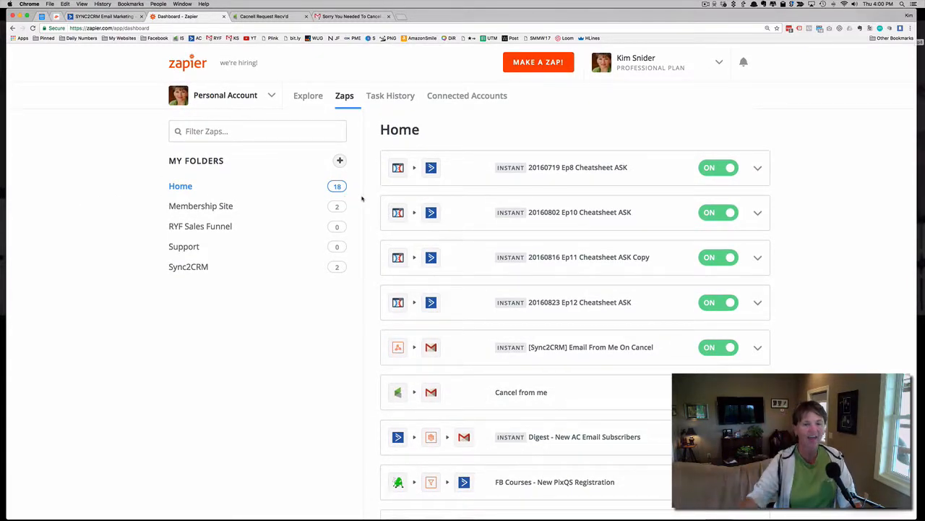
scroll(467, 162, "down", 2)
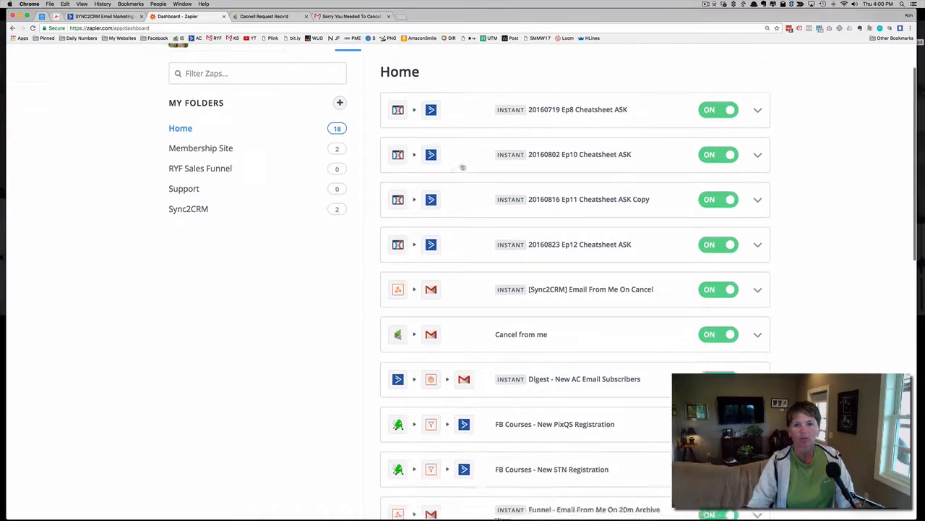
scroll(462, 167, "down", 5)
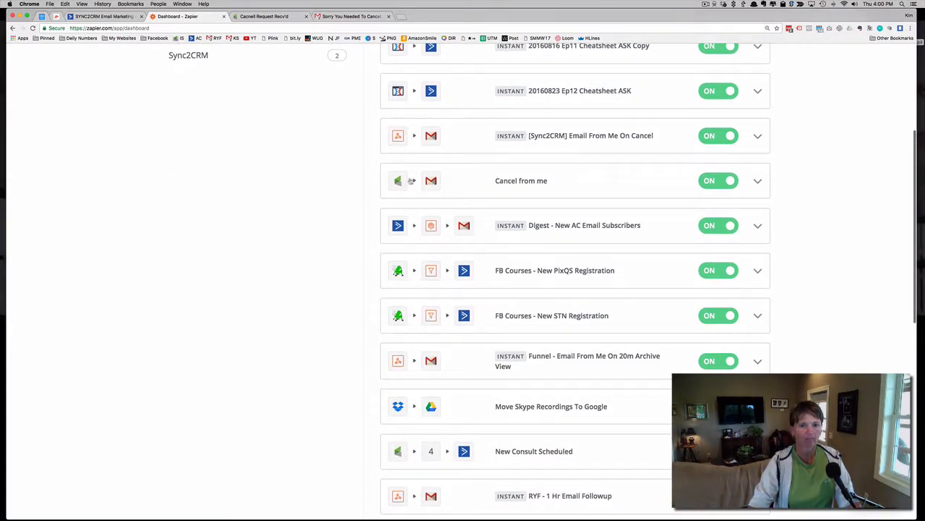
scroll(406, 188, "up", 6)
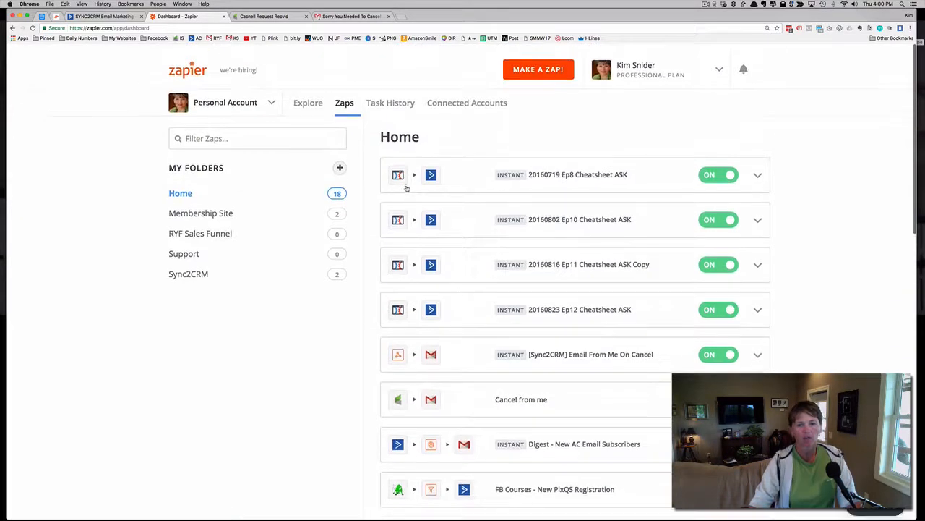